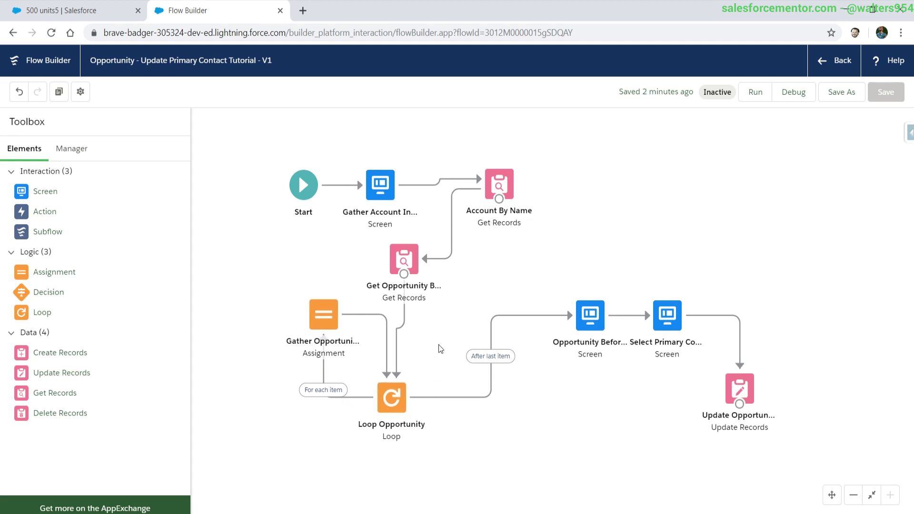
Shift the 'Opportunity Before' screen element a little to the left on the canvas
left_click_drag(590, 315, 567, 316)
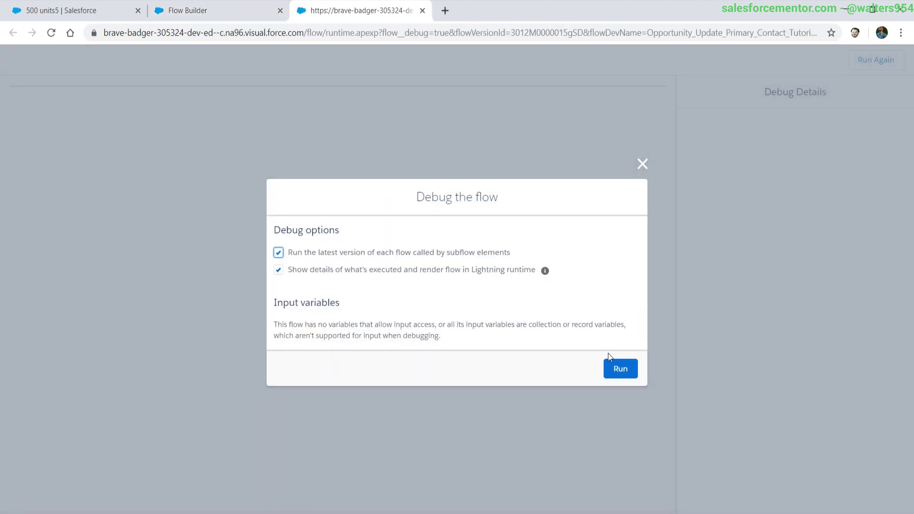
Start a debug run and review the listed opportunity lines and their bracketed ID list
left_click(611, 363)
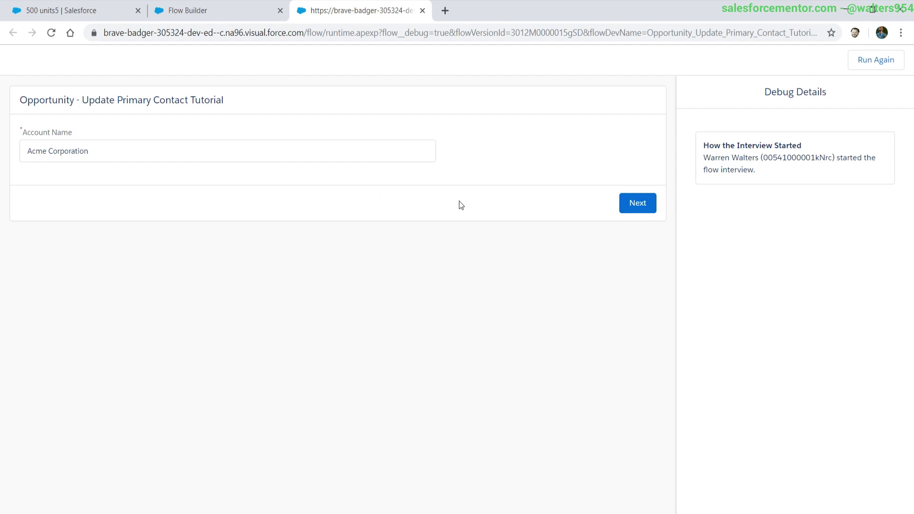
left_click(638, 203)
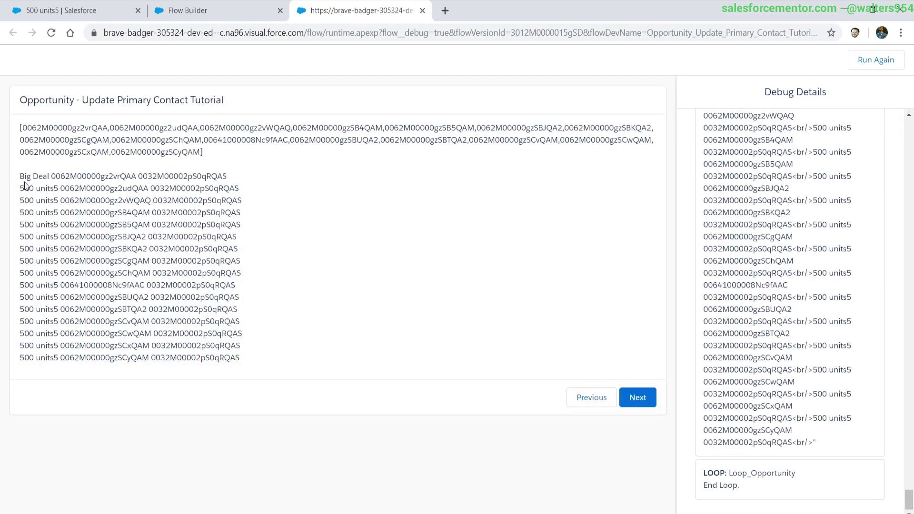
left_click_drag(20, 176, 327, 365)
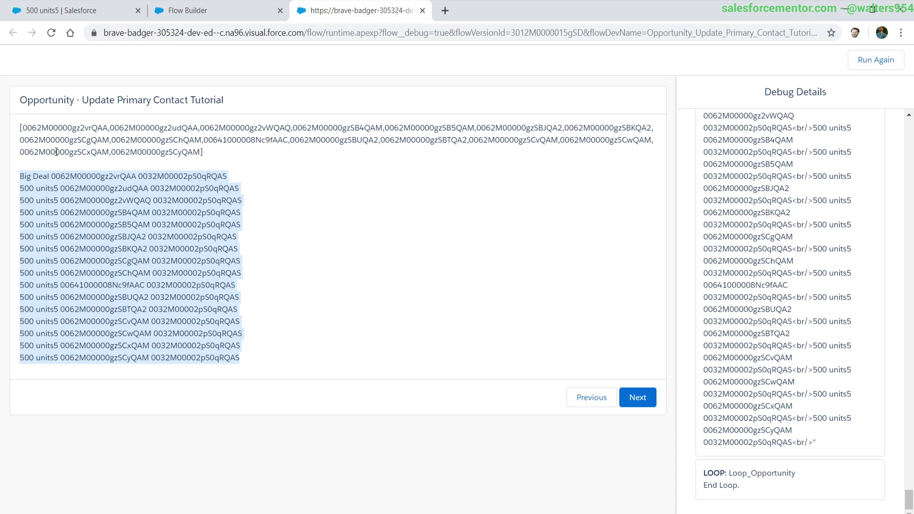
left_click_drag(21, 127, 177, 152)
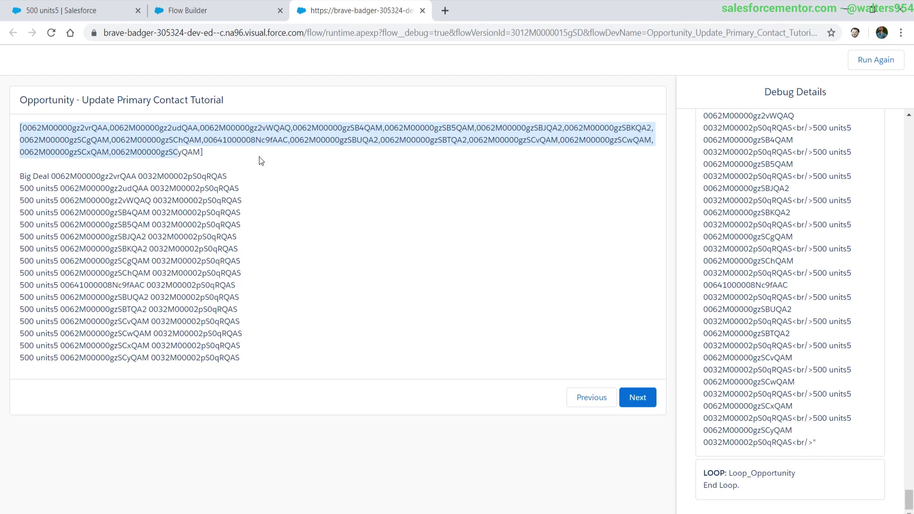
Finish the run with the chosen contact, then move 'Select Primary Contact' left beside the other screen
left_click(648, 399)
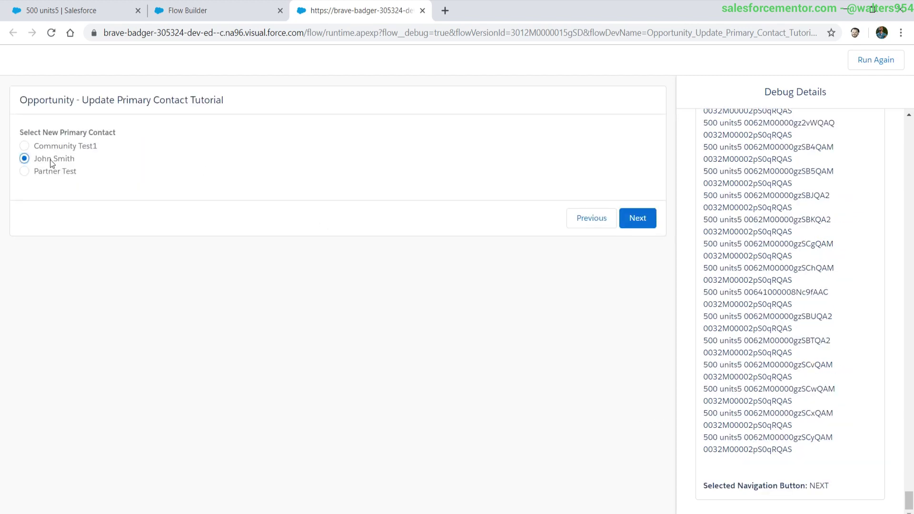
left_click(635, 228)
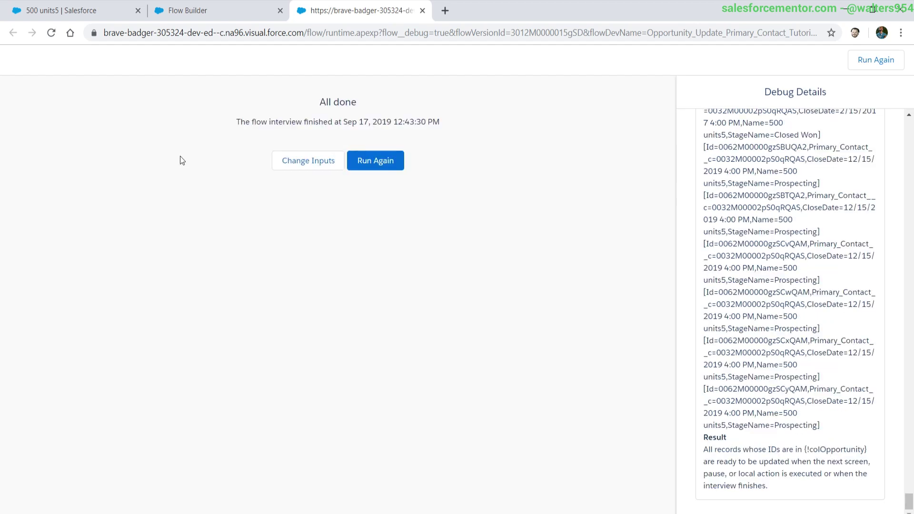
left_click(238, 20)
left_click_drag(666, 314, 591, 298)
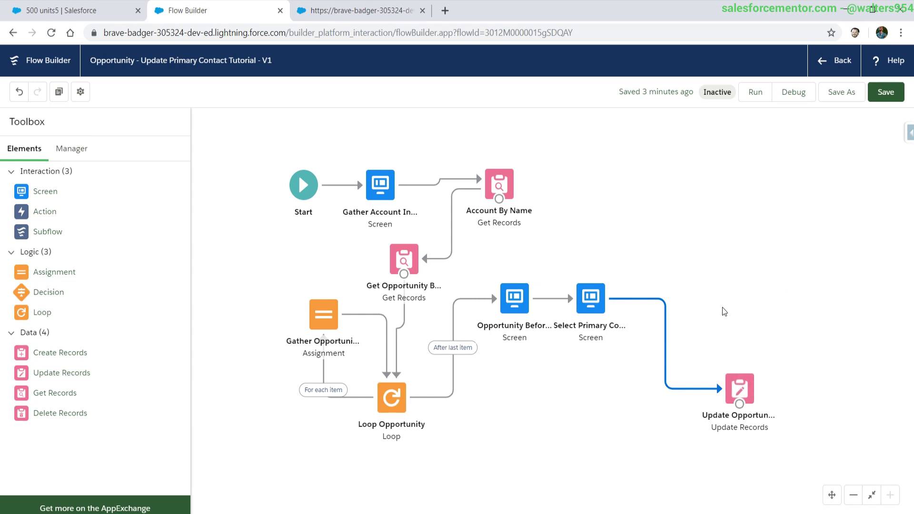
Create a Loop labelled 'Loop Opportunity Collection' over colOpportunity, storing each item in objTempOpp
left_click_drag(42, 312, 643, 223)
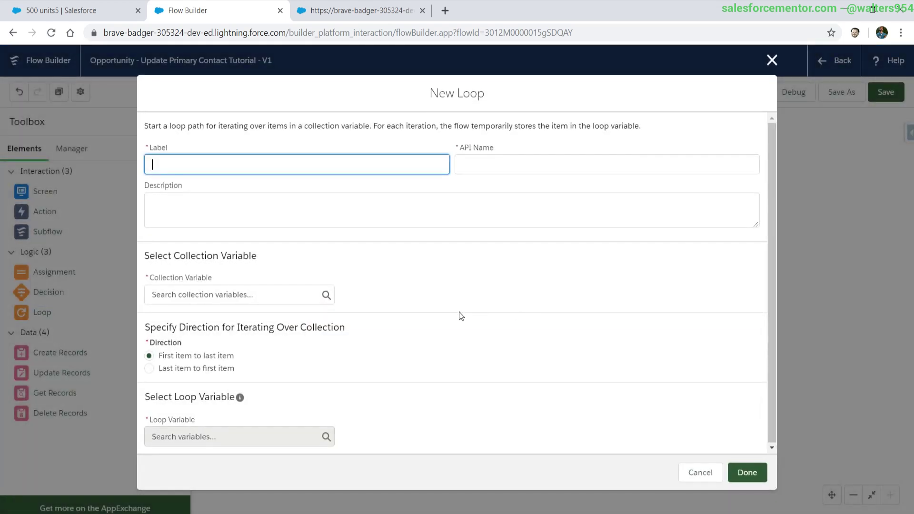
type("Loop Opportunity Collection")
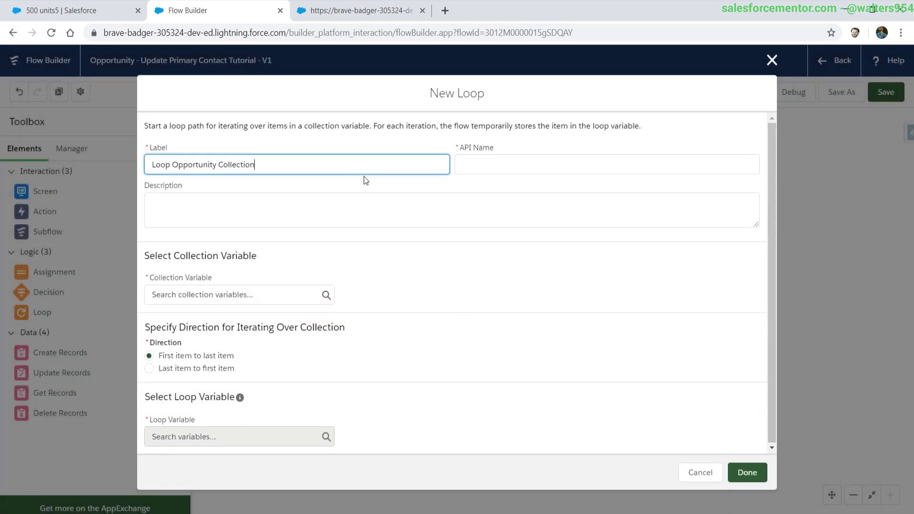
left_click(336, 217)
left_click(268, 292)
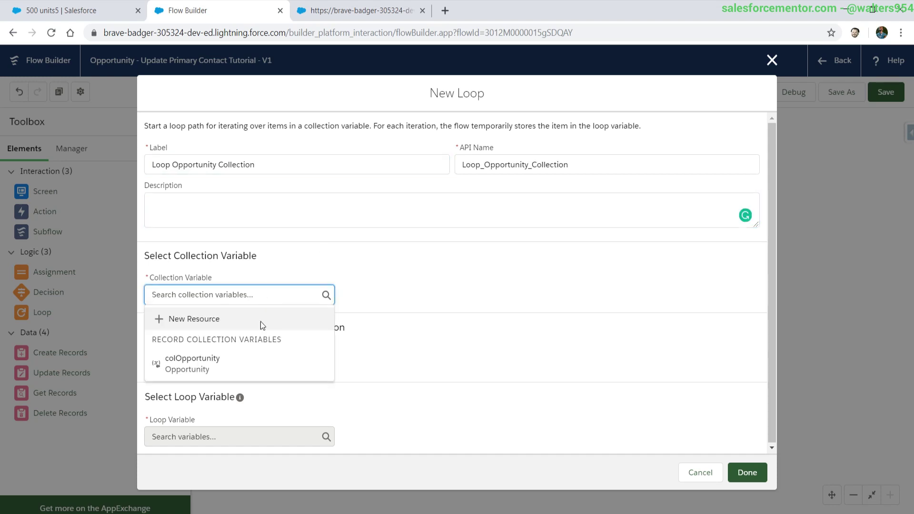
left_click(215, 374)
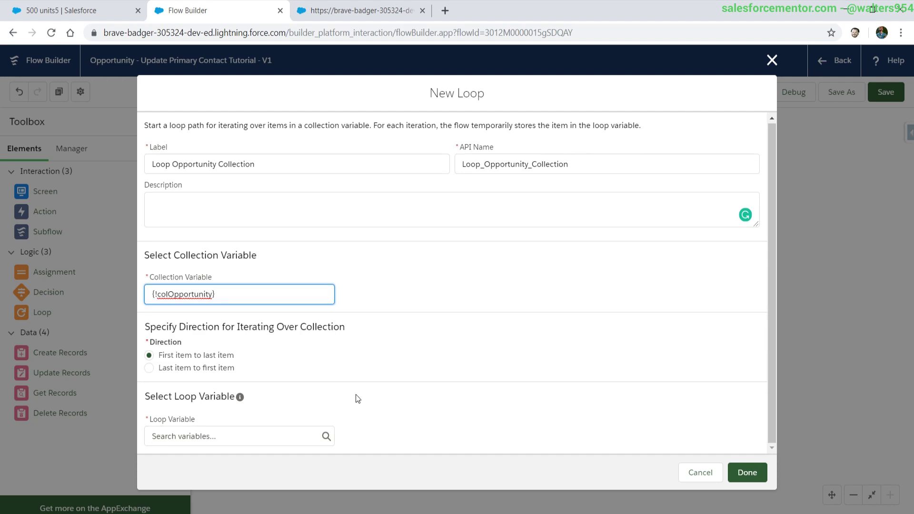
left_click(232, 429)
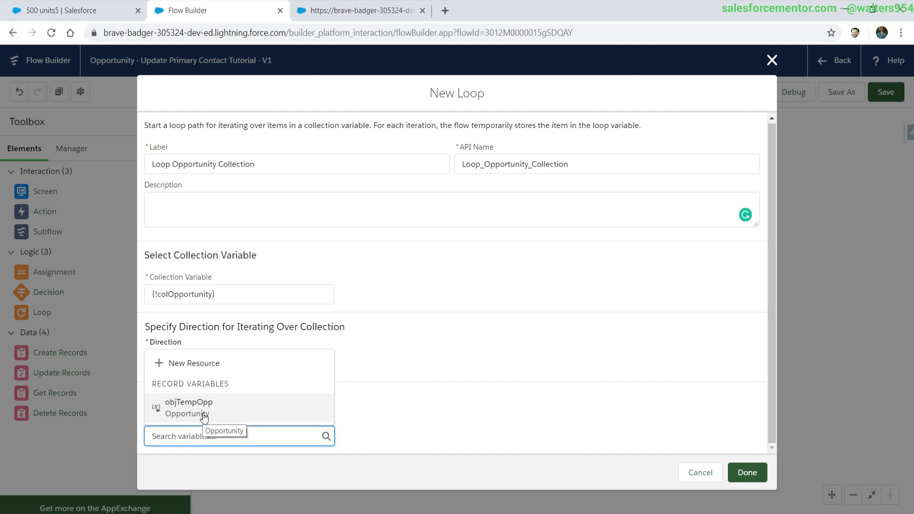
left_click(204, 414)
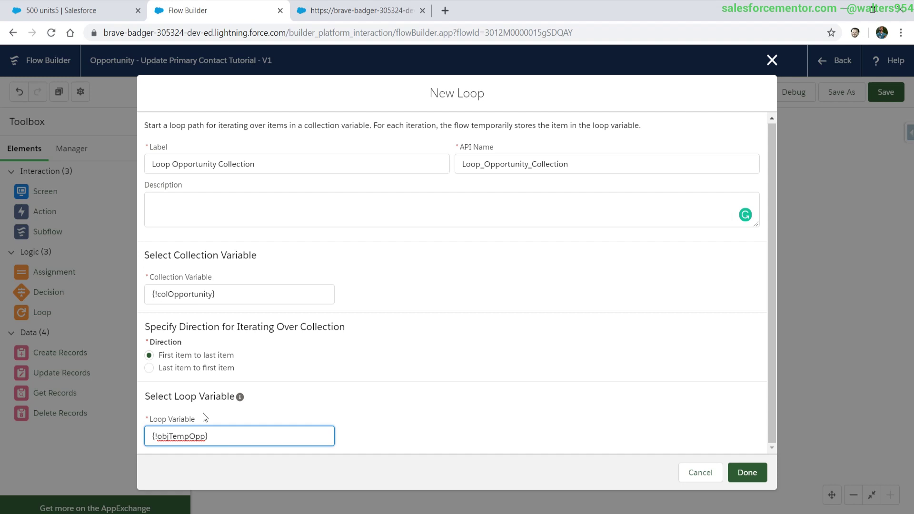
left_click(741, 471)
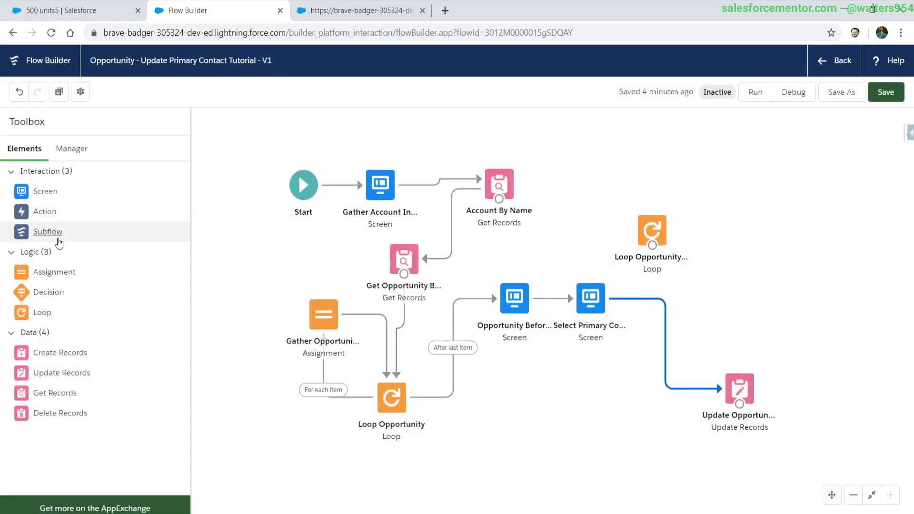
Place an assignment labelled 'Set Primary Contact' targeting objTempOpp's Primary_Contact__c field
left_click_drag(52, 276, 728, 244)
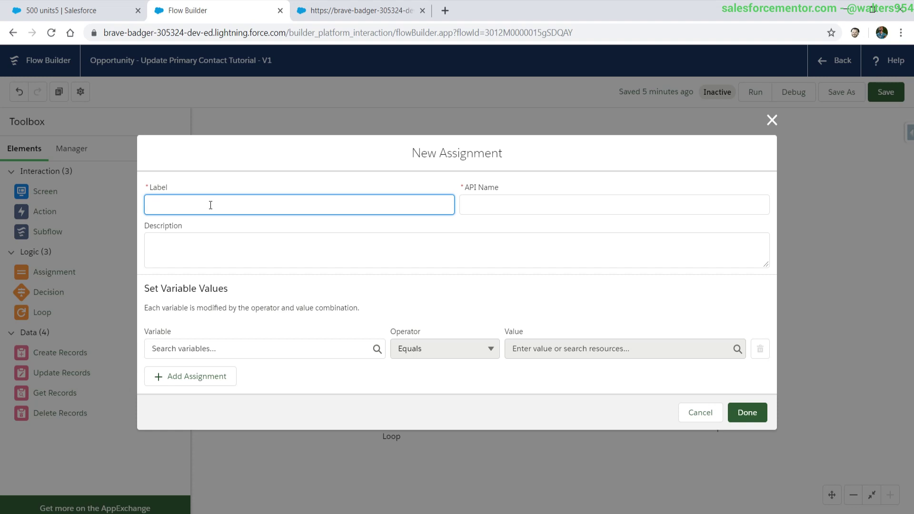
type("Set Primary Contact")
left_click(282, 286)
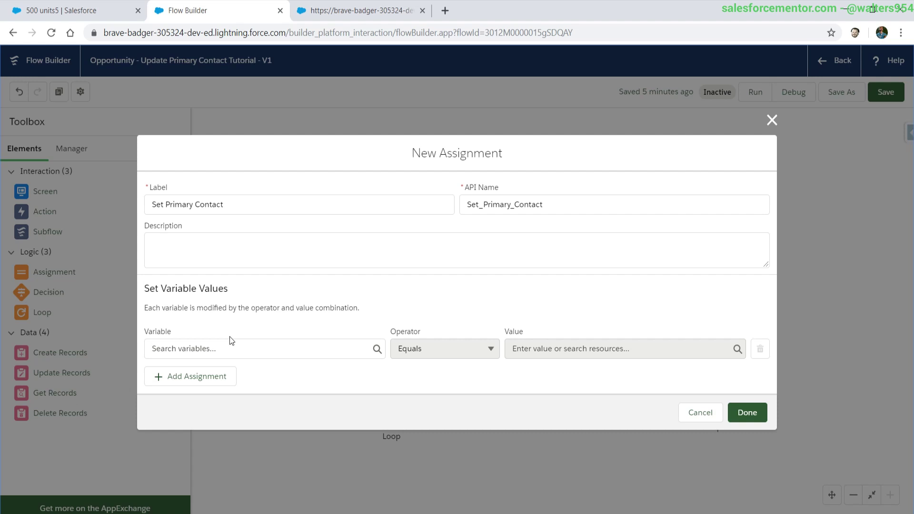
left_click(218, 348)
type("objTempOpp.")
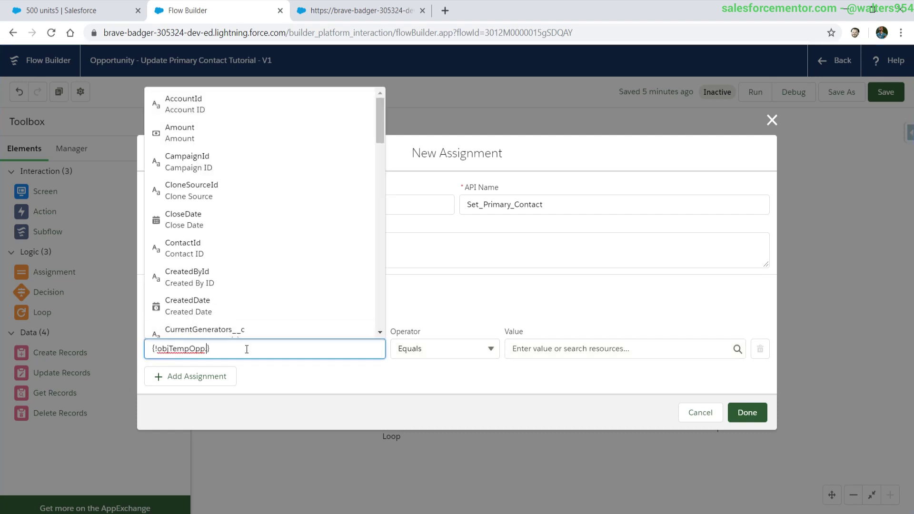
type("pr")
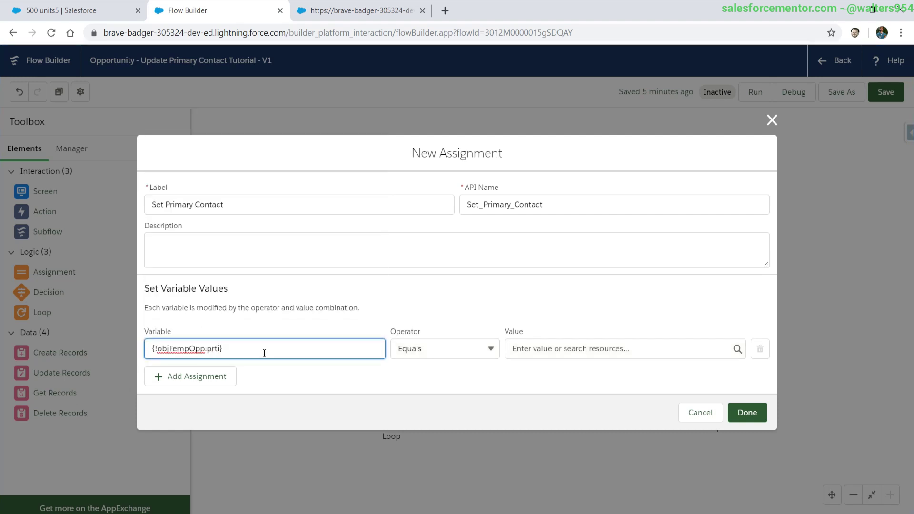
type("imar")
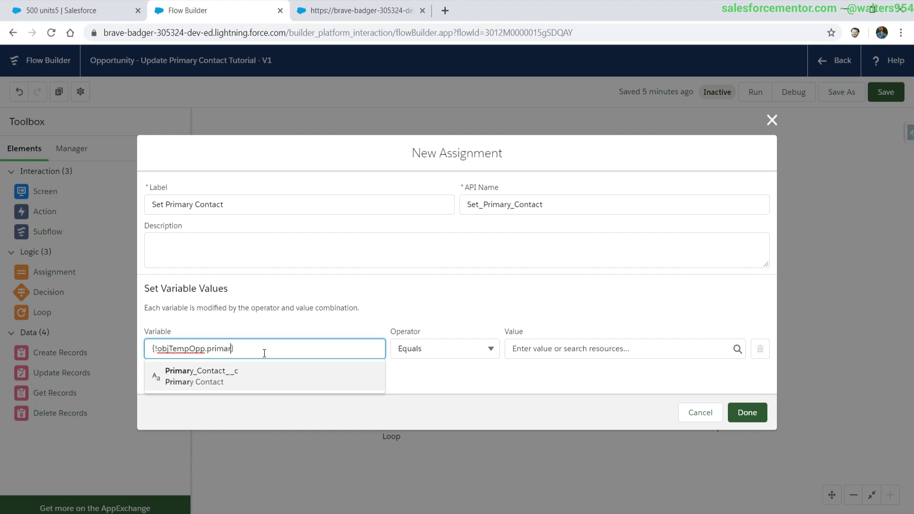
left_click(261, 382)
Assign recchoicesetContact as the value and save the assignment
left_click(519, 348)
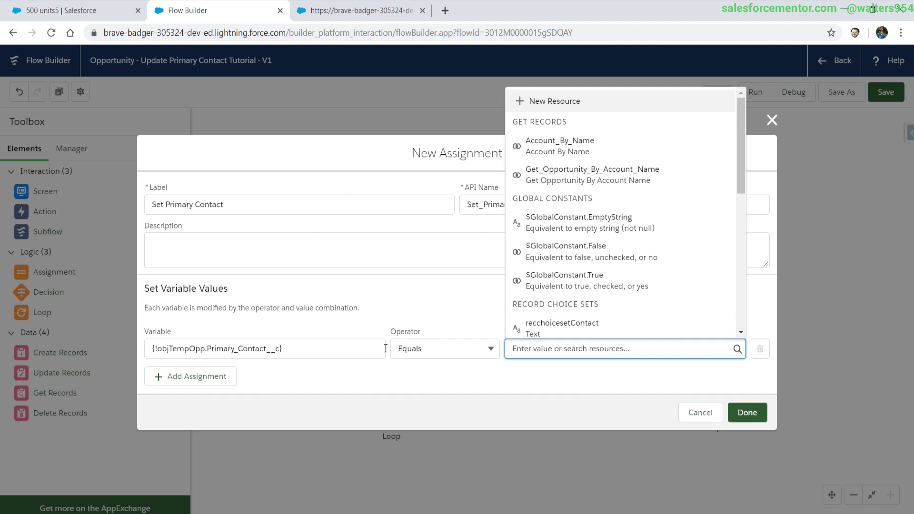
scroll(580, 245, "down", 2)
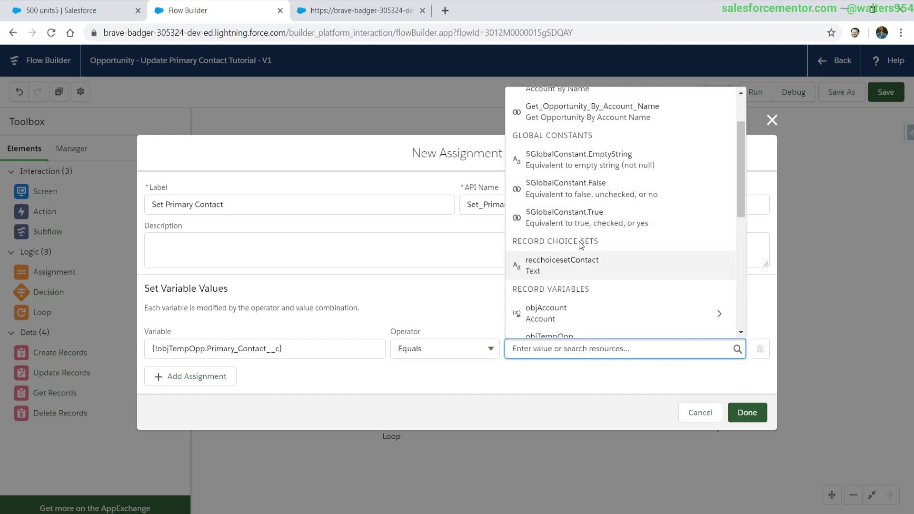
scroll(552, 238, "up", 2)
scroll(541, 230, "down", 4)
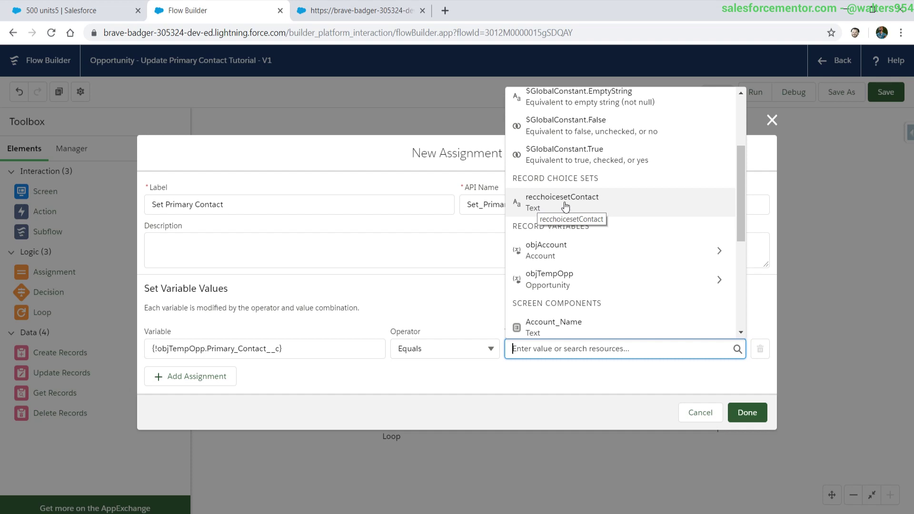
scroll(571, 212, "down", 4)
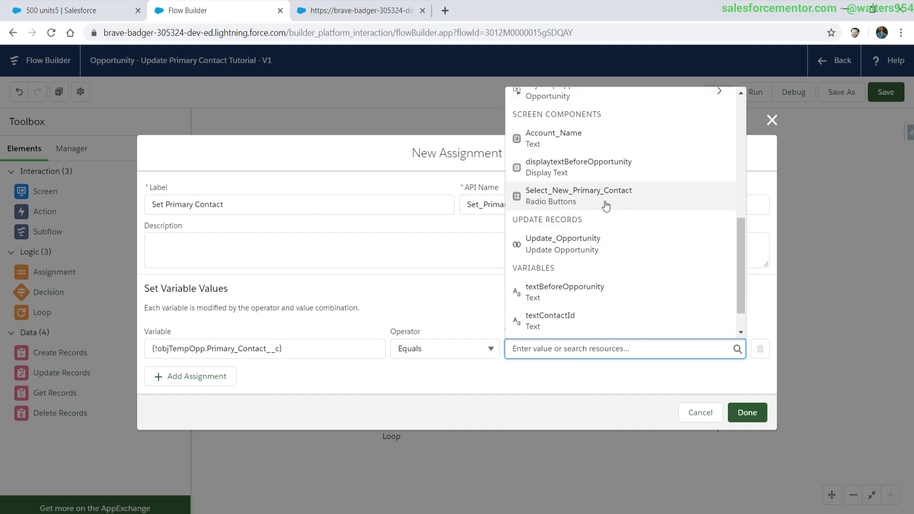
scroll(605, 205, "down", 1)
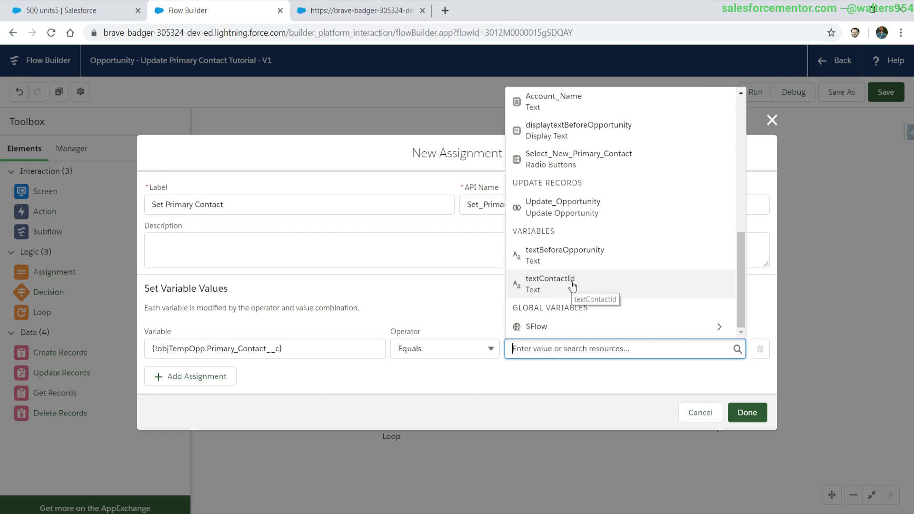
scroll(554, 238, "up", 5)
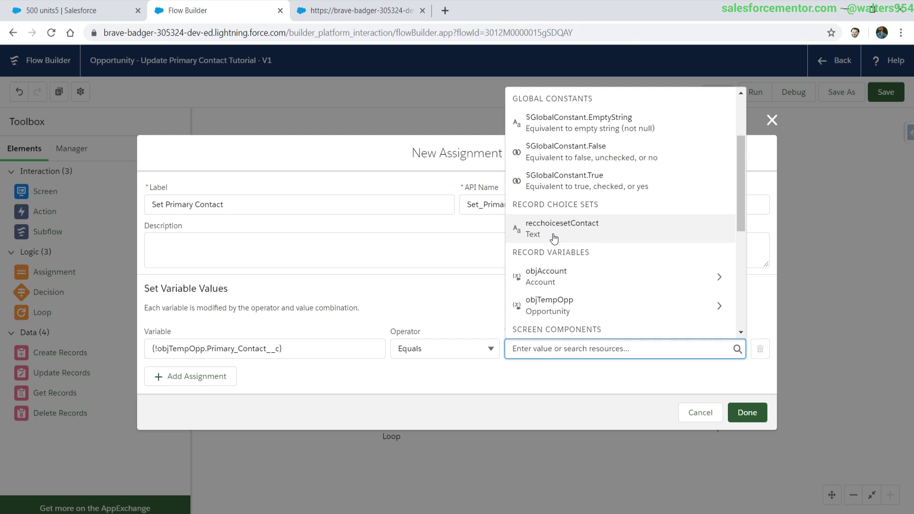
left_click(553, 238)
left_click(747, 412)
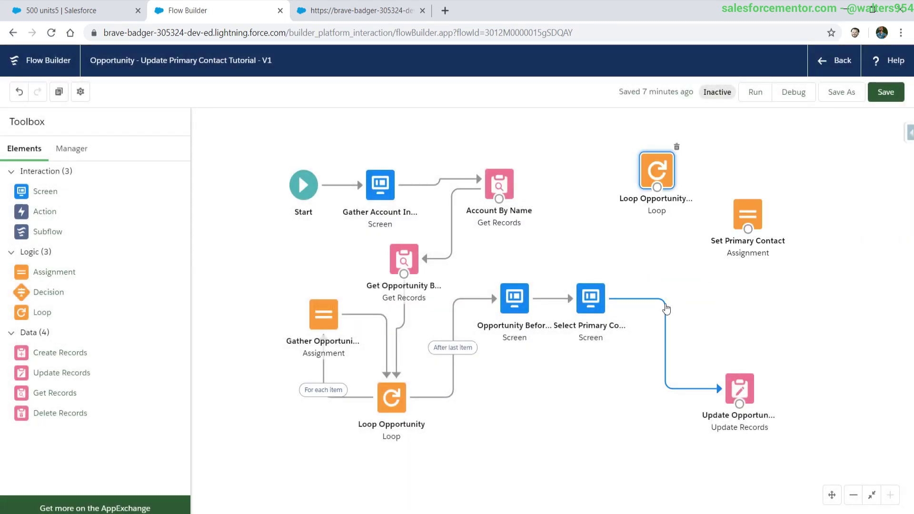
Delete the connector into Update Opportunity and add a screen labelled 'Selected Primary Contact'
left_click(666, 309)
key("Delete")
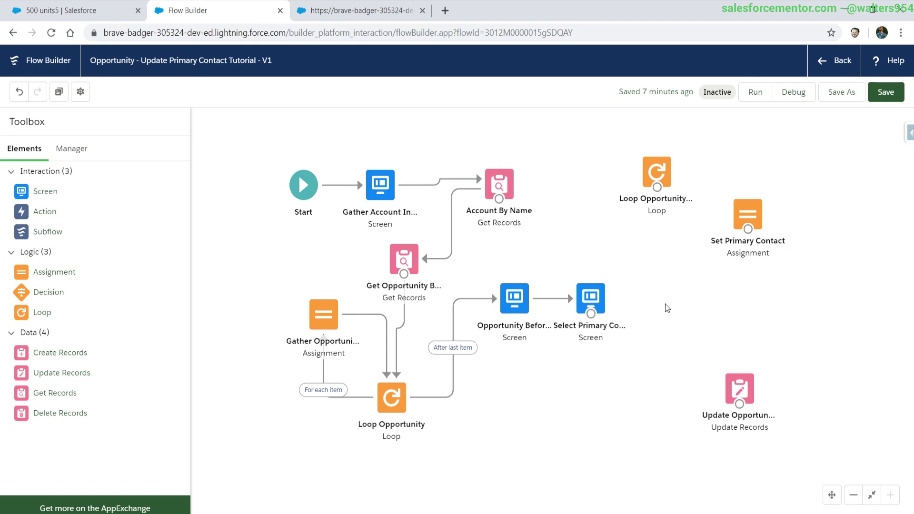
left_click_drag(86, 191, 667, 322)
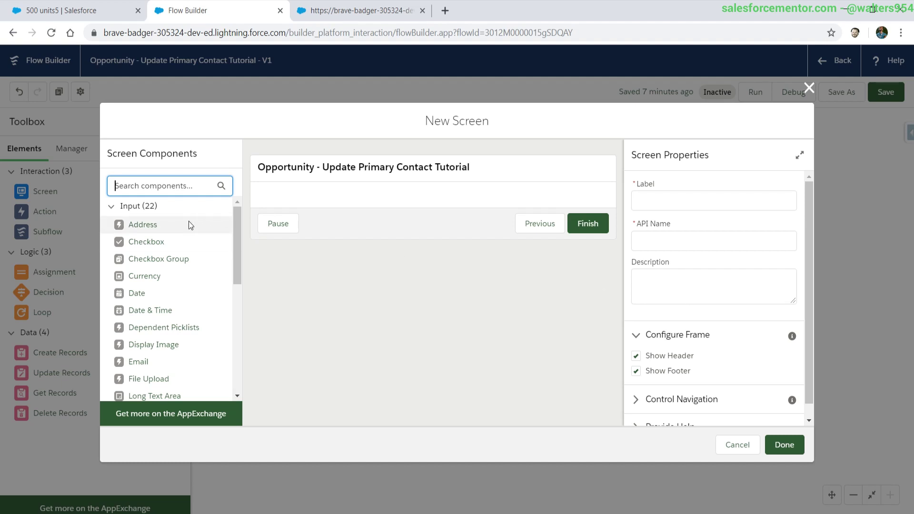
scroll(188, 220, "down", 5)
left_click(662, 199)
type("Selected Pri")
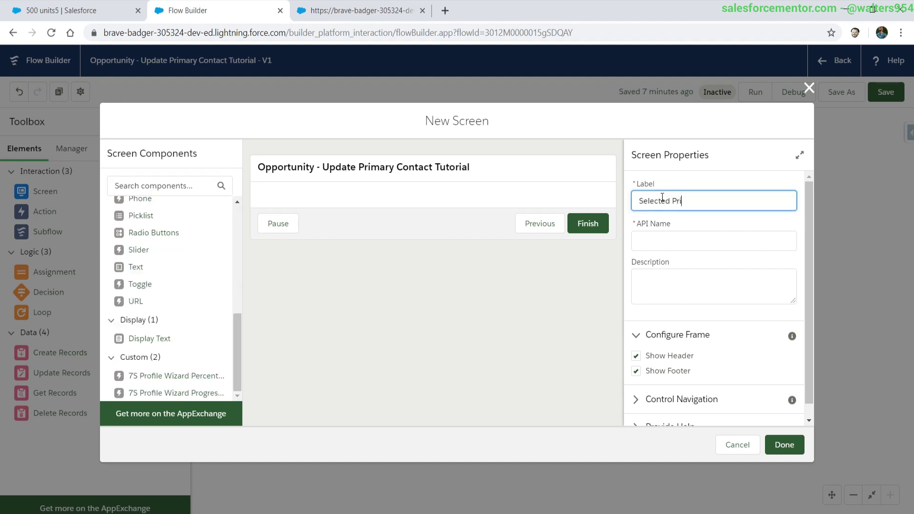
type("mary Contact")
key("Tab")
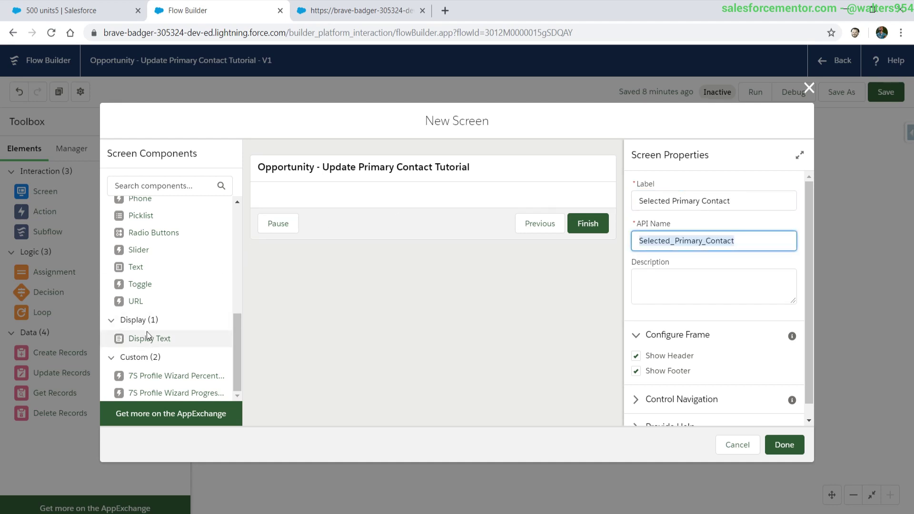
Add display text 'displayTextPrimaryContact' showing recchoicesetContact, Select_New_Primary_Contact and textContactId on separate lines
left_click_drag(143, 339, 348, 204)
left_click(674, 201)
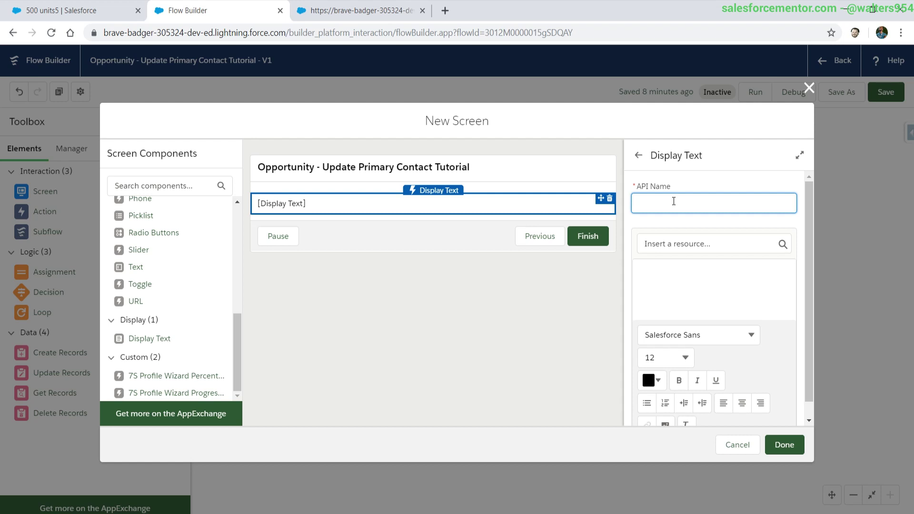
type("displayTextPrimaryContact")
left_click(704, 243)
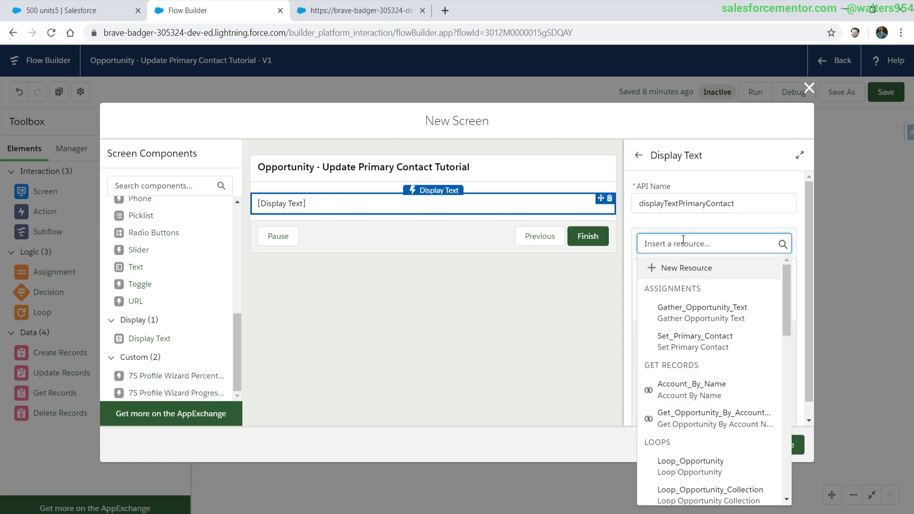
scroll(672, 411, "down", 3)
left_click(672, 410)
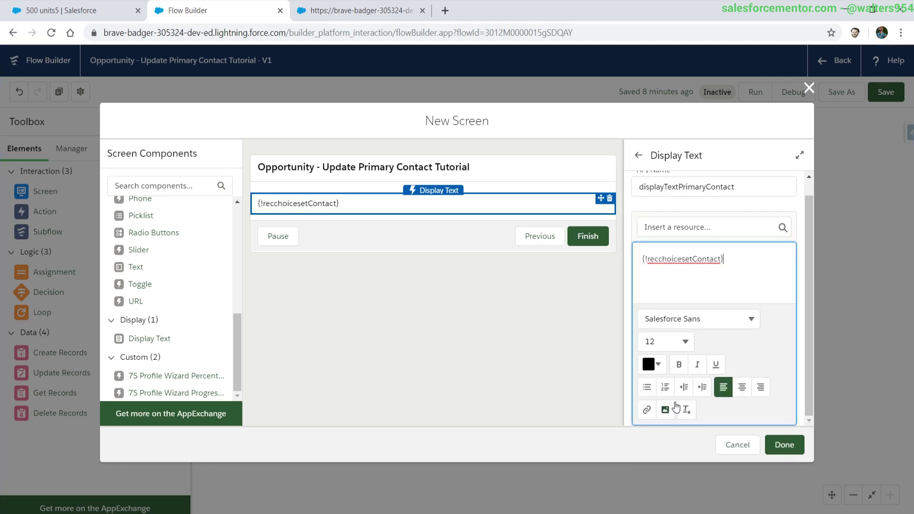
left_click(725, 231)
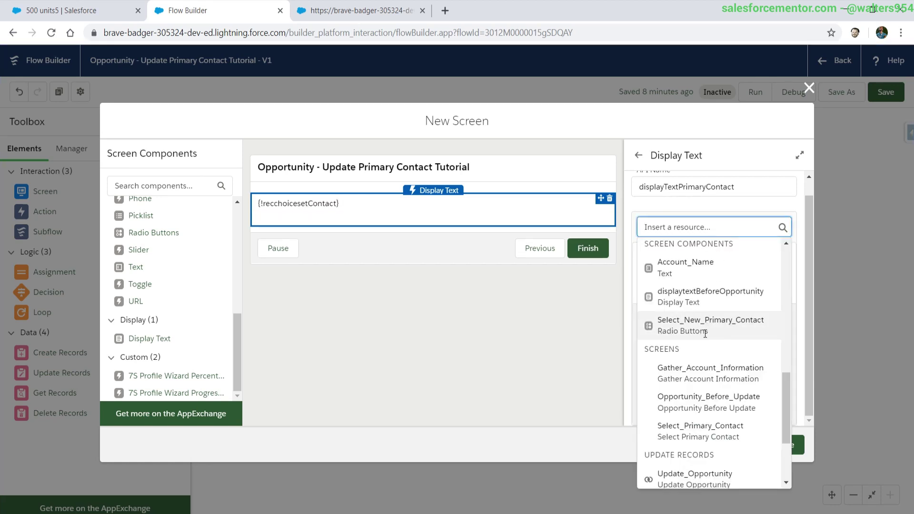
left_click(705, 334)
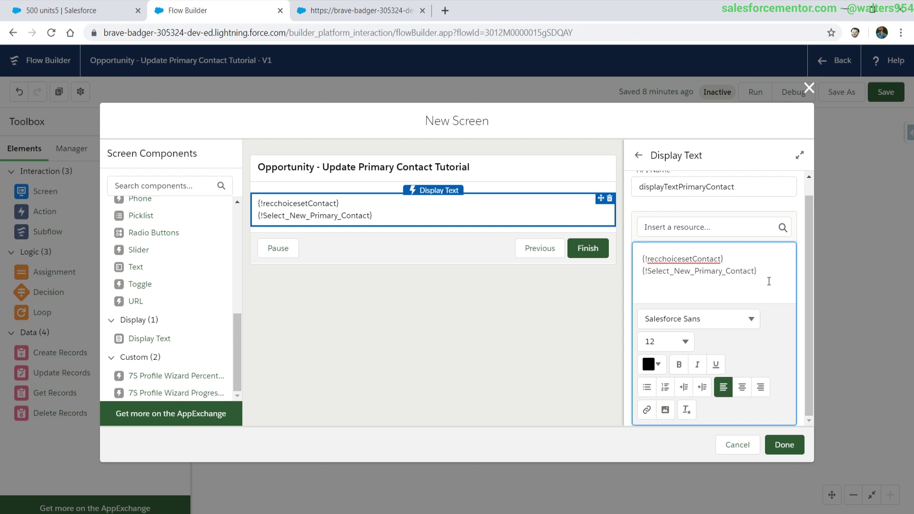
left_click(705, 227)
scroll(691, 344, "down", 5)
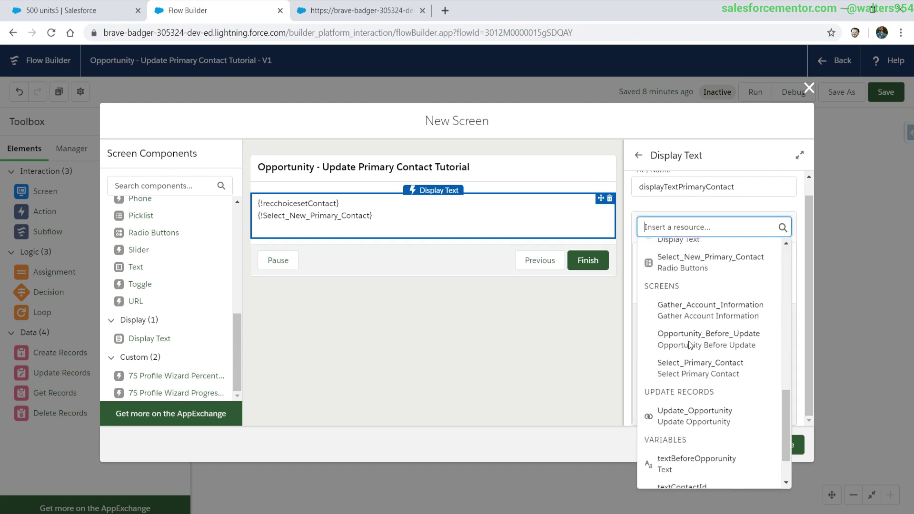
left_click(686, 430)
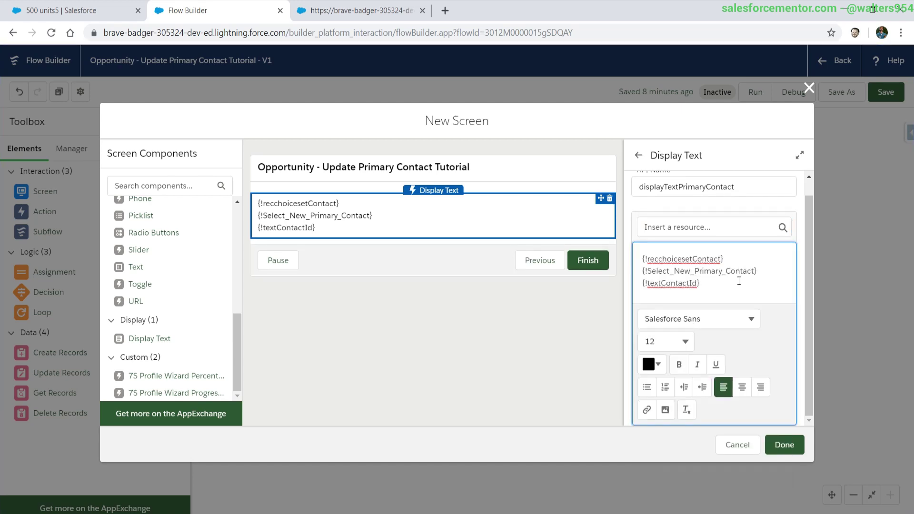
left_click(784, 445)
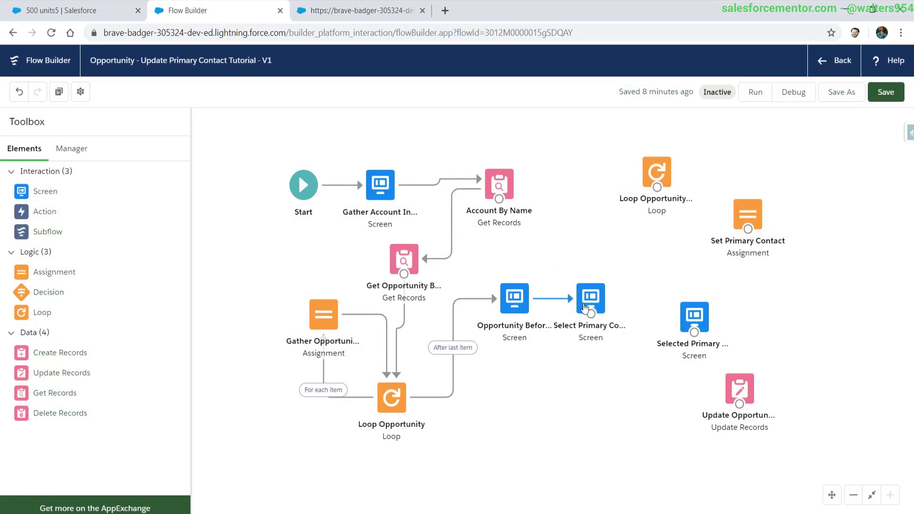
Review the radio buttons component settings on the Select Primary Contact screen
double_click(585, 306)
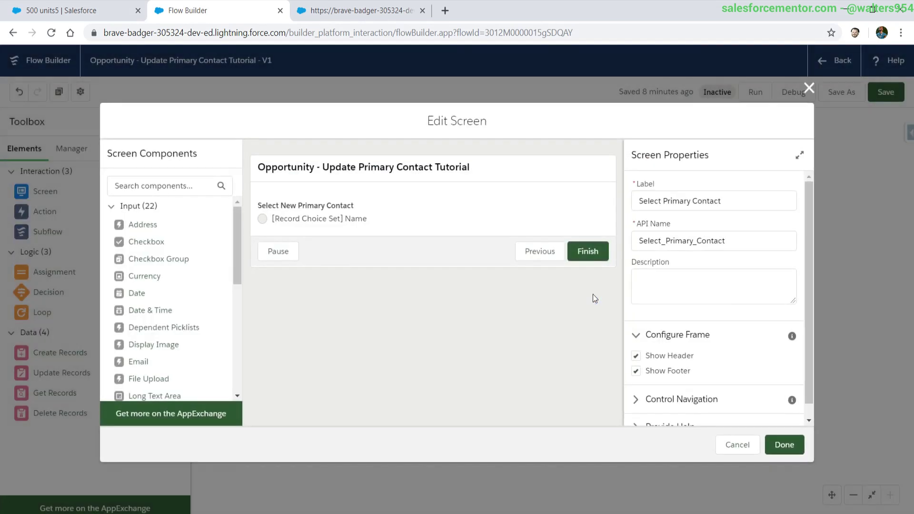
left_click(292, 221)
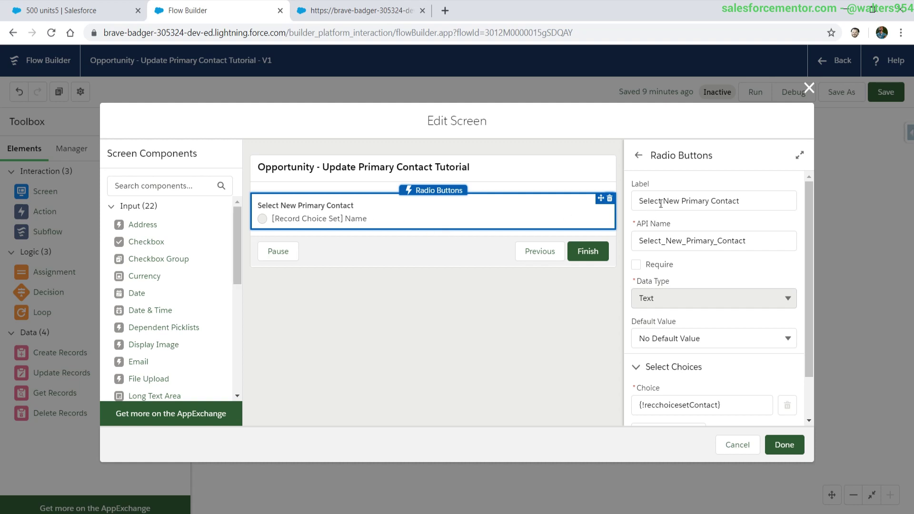
scroll(690, 261, "down", 1)
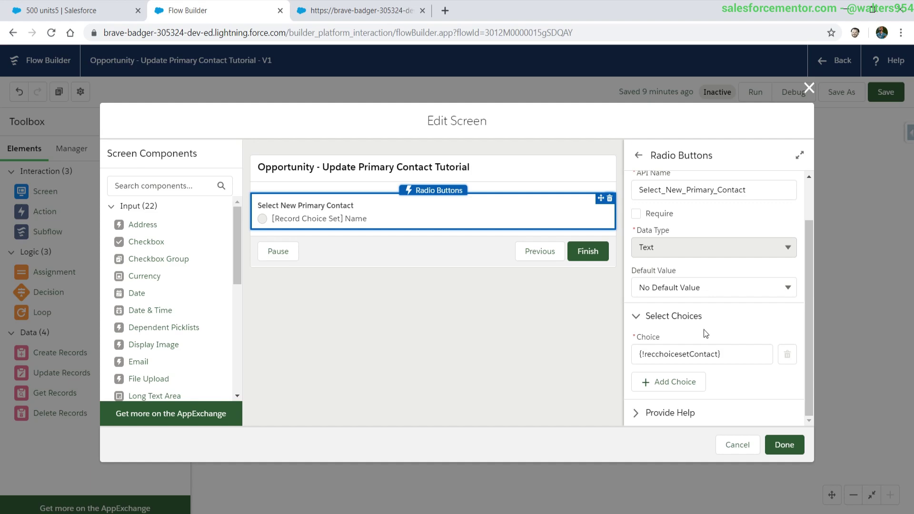
scroll(705, 333, "up", 1)
left_click(809, 88)
left_click(71, 149)
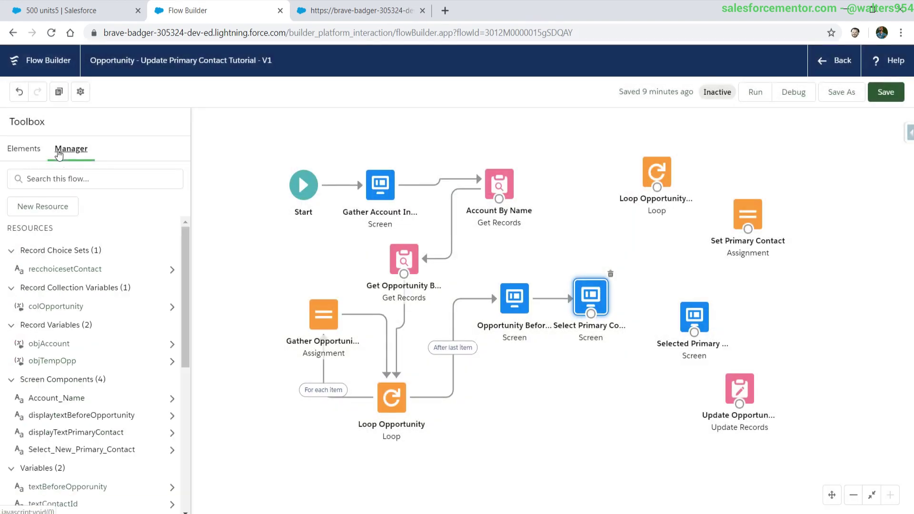
left_click(68, 269)
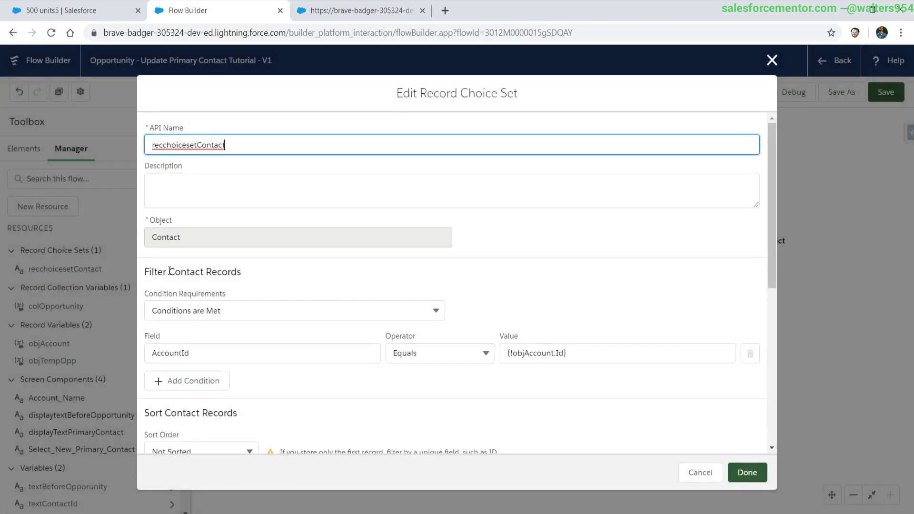
scroll(170, 270, "down", 3)
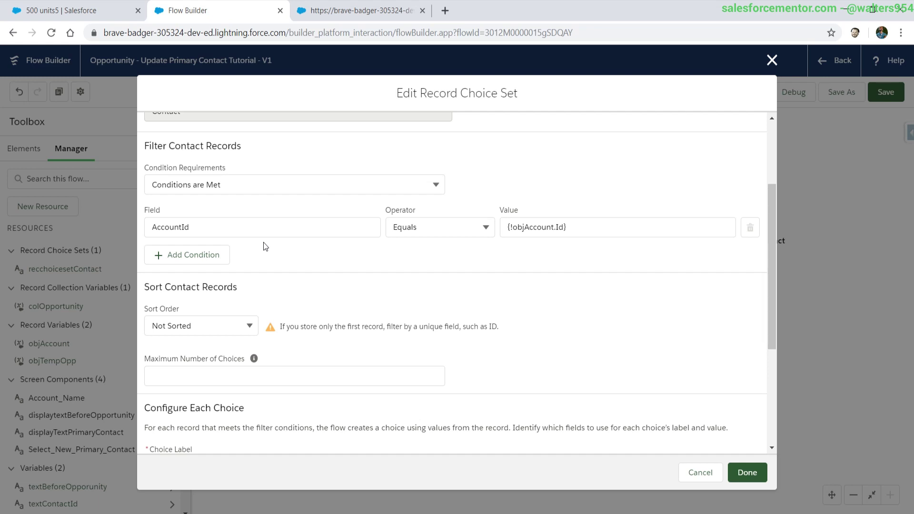
scroll(295, 245, "down", 5)
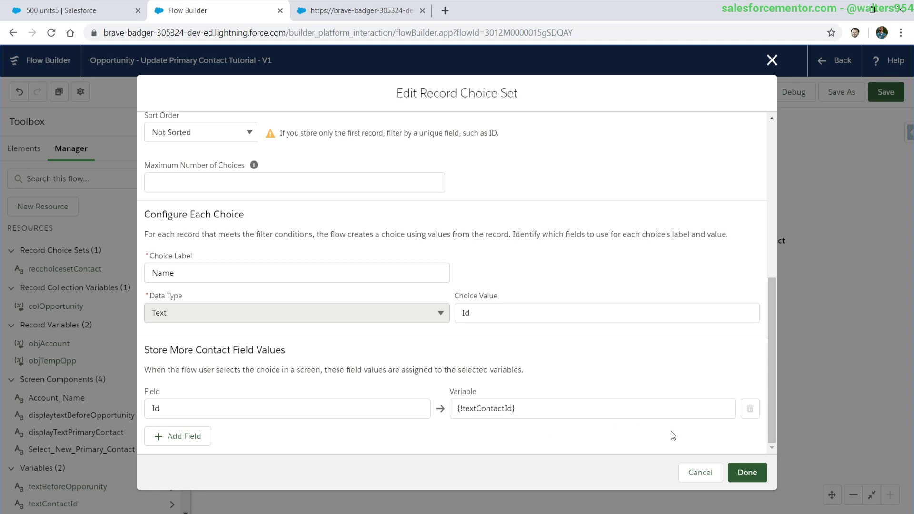
left_click(750, 468)
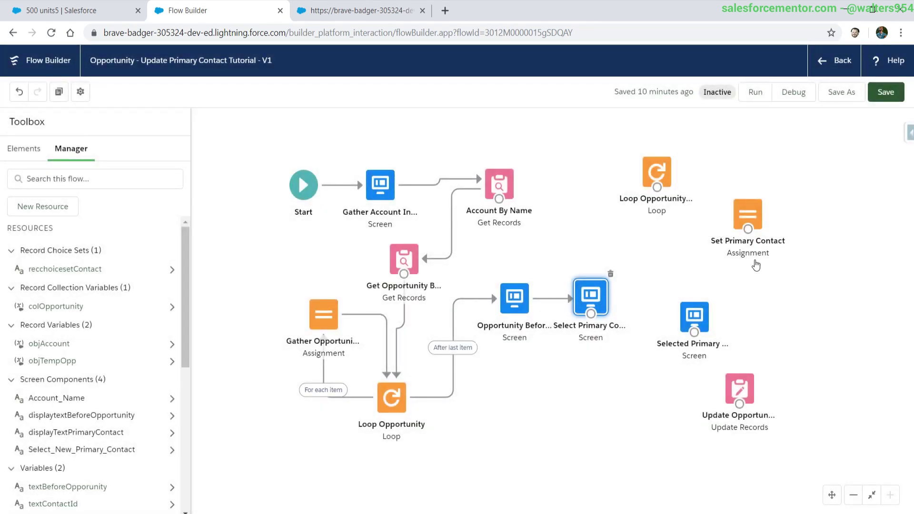
Connect Select Primary Contact to the Selected Primary Contact screen, save, and start a debug run
left_click_drag(591, 314, 701, 315)
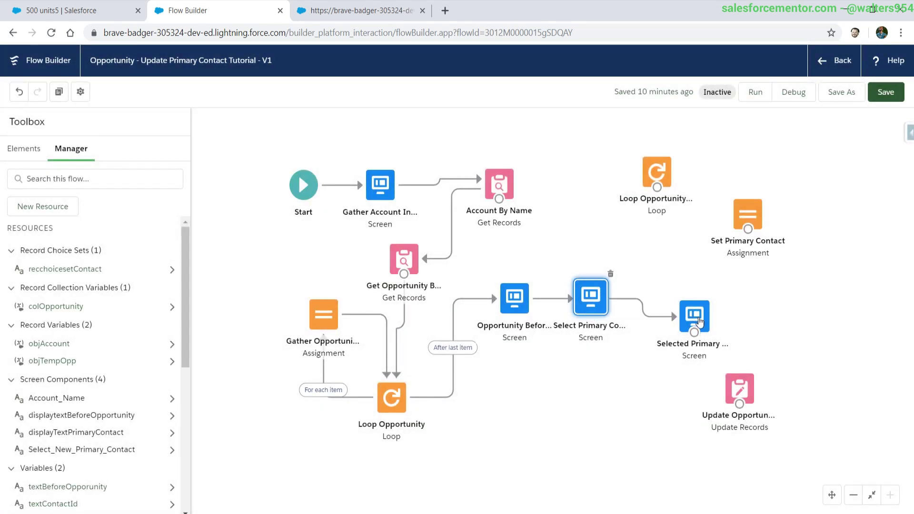
left_click(870, 95)
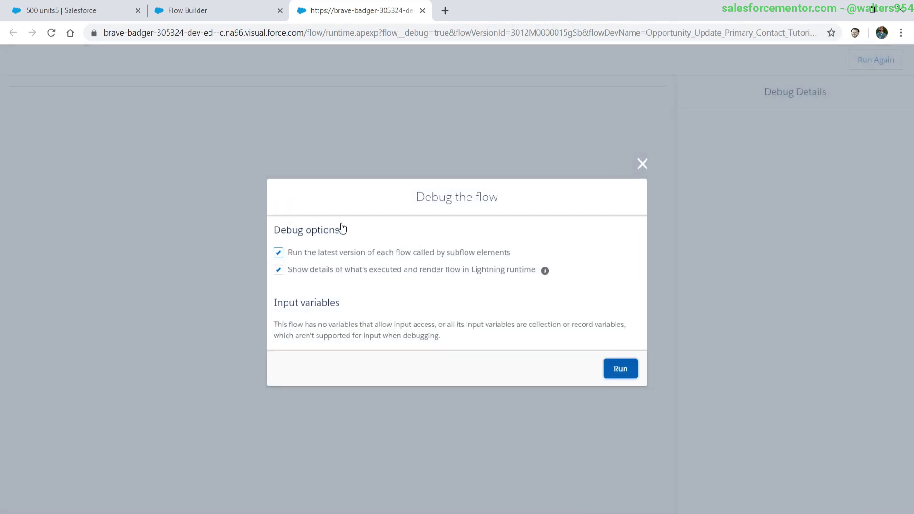
left_click(620, 369)
left_click(635, 202)
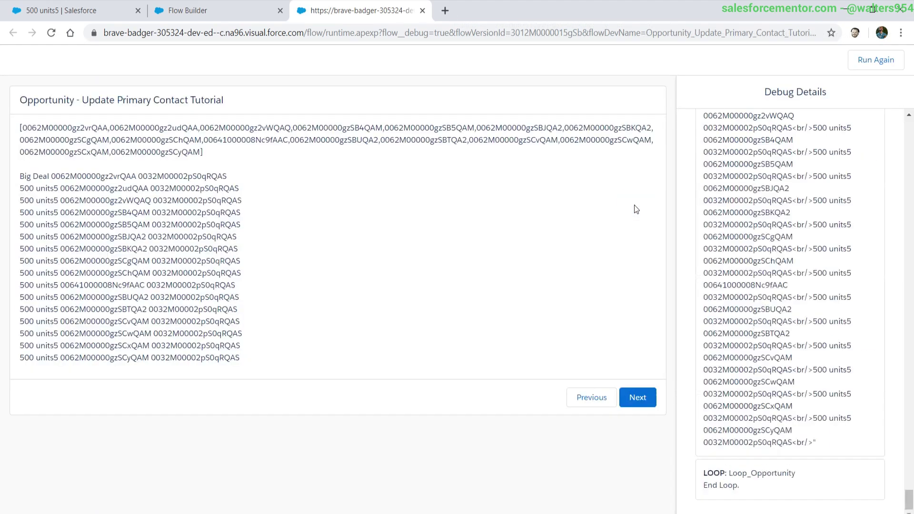
left_click(636, 400)
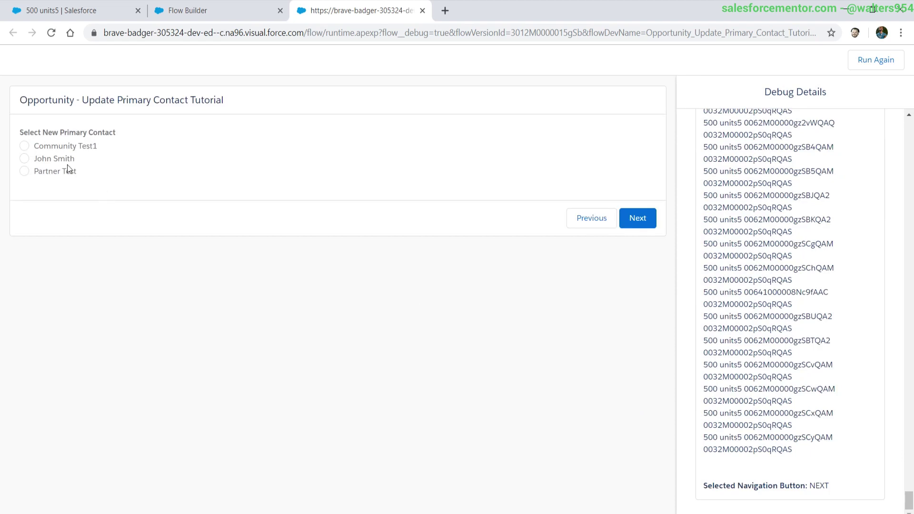
Choose John Smith as the contact and check the summary screen and the stored choice value in debug details
left_click(68, 170)
left_click(59, 159)
left_click(637, 218)
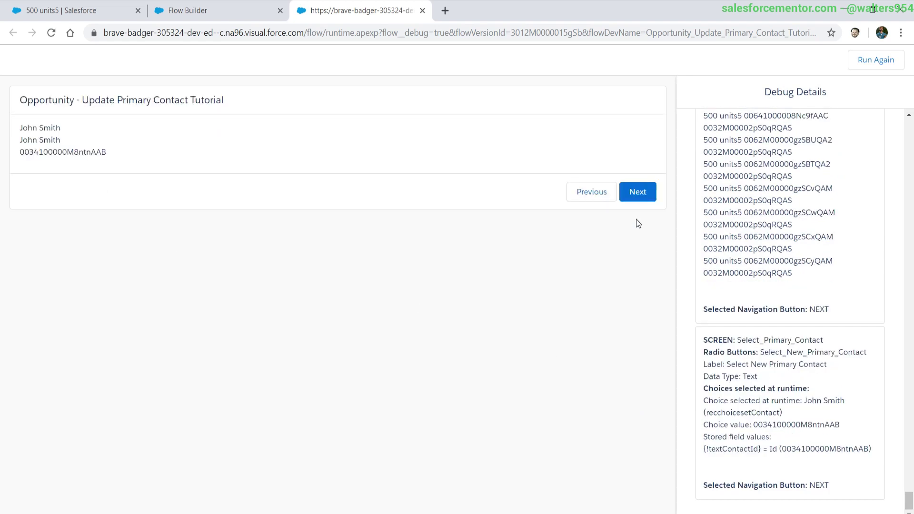
left_click_drag(20, 128, 61, 128)
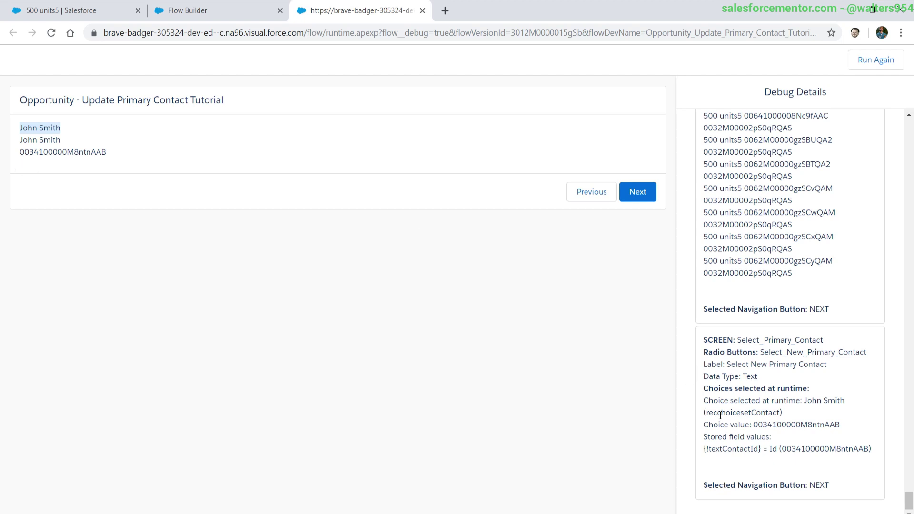
left_click_drag(765, 437, 705, 425)
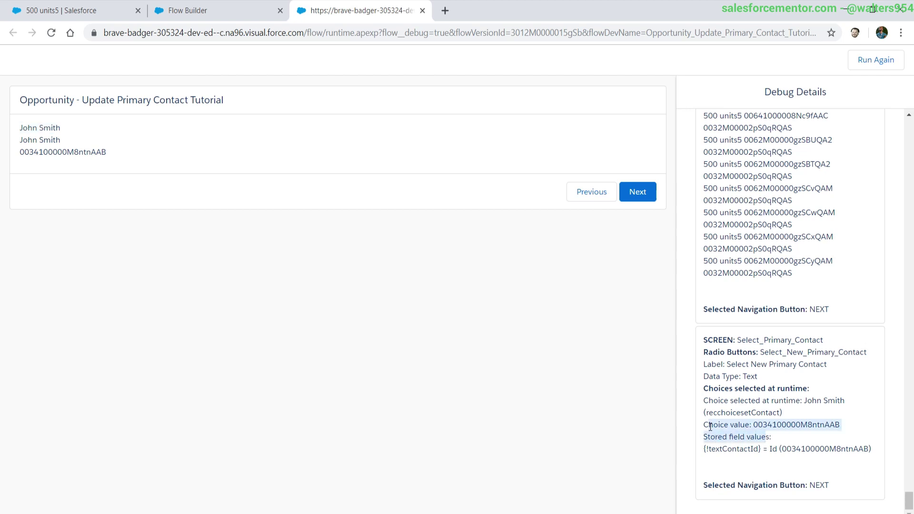
left_click(706, 426)
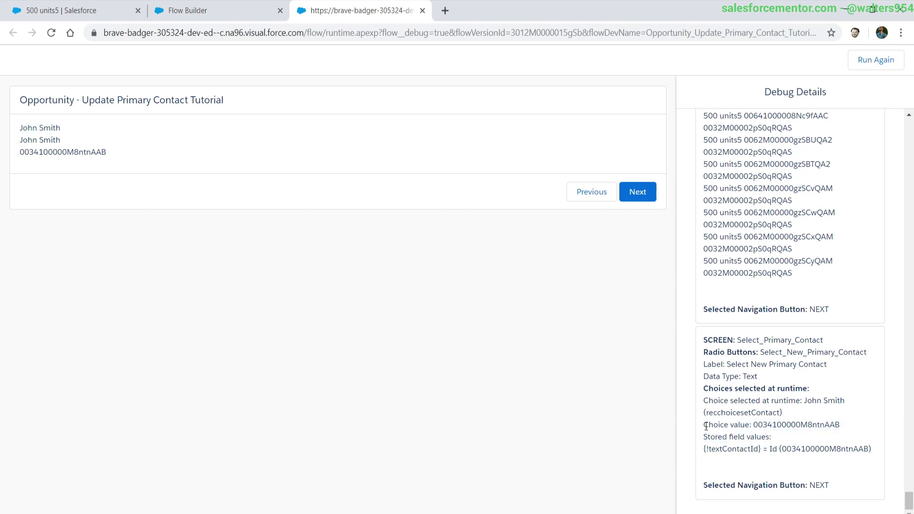
left_click_drag(706, 424, 840, 425)
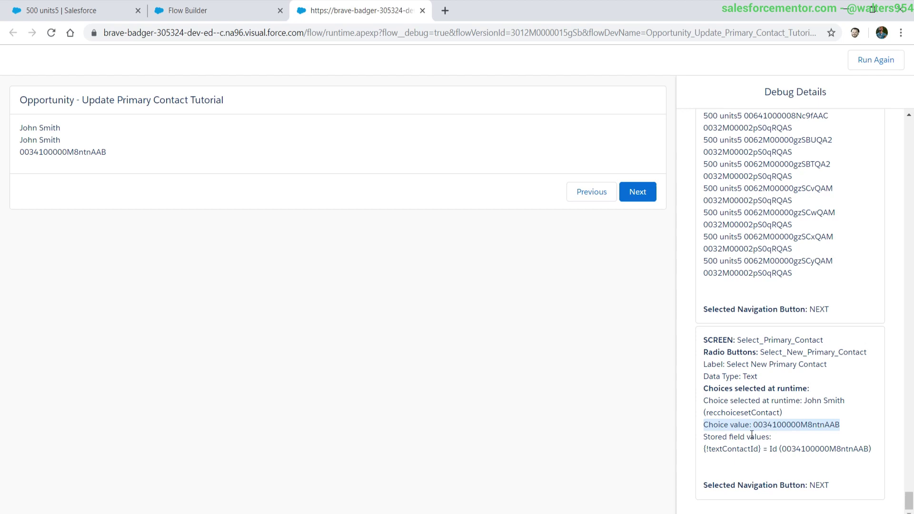
Back on the canvas, check Set Primary Contact and delete the connector into Update Opportunity
left_click(232, 6)
double_click(747, 215)
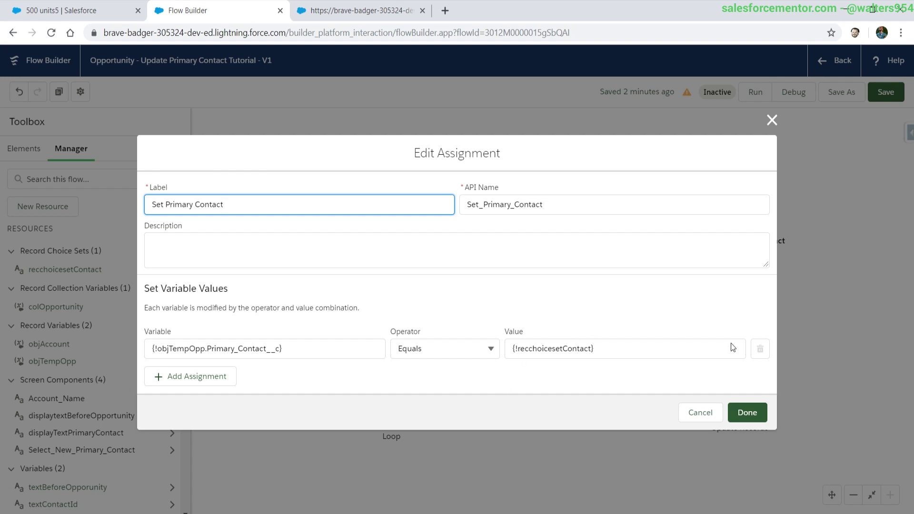
left_click(747, 412)
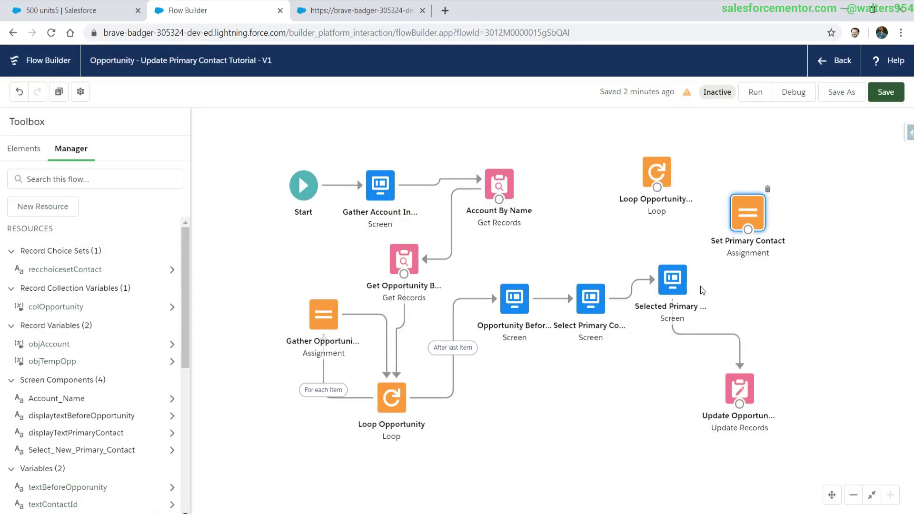
left_click(704, 334)
key("Delete")
Wire Selected Primary Contact into the second loop, routing each item through Set Primary Contact and back
left_click_drag(672, 295, 746, 217)
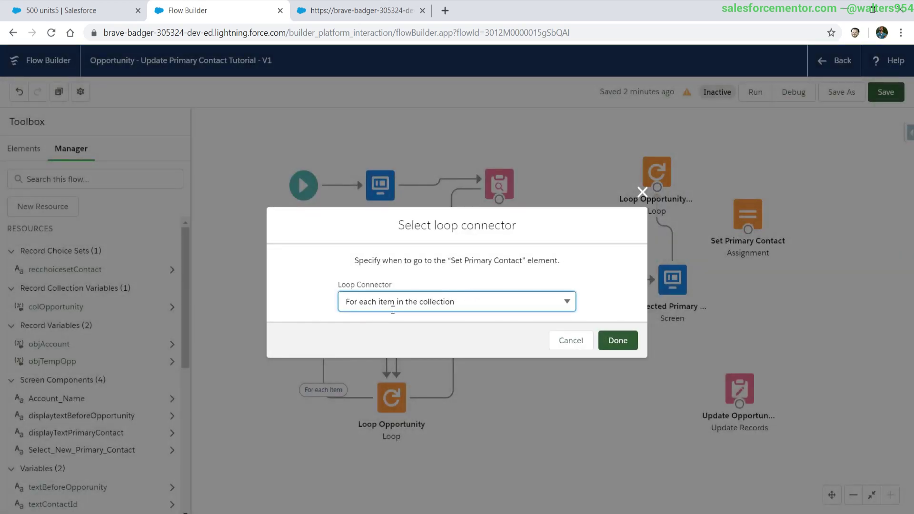
left_click(614, 341)
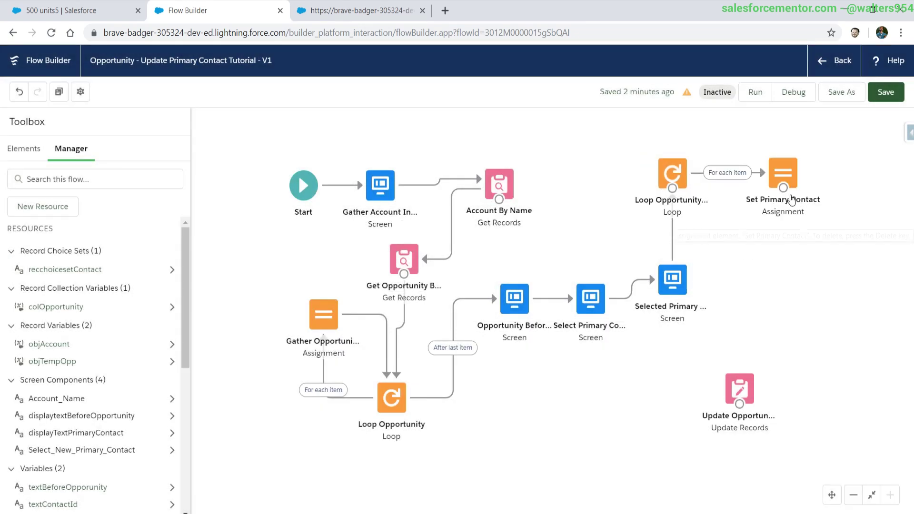
left_click_drag(783, 187, 671, 183)
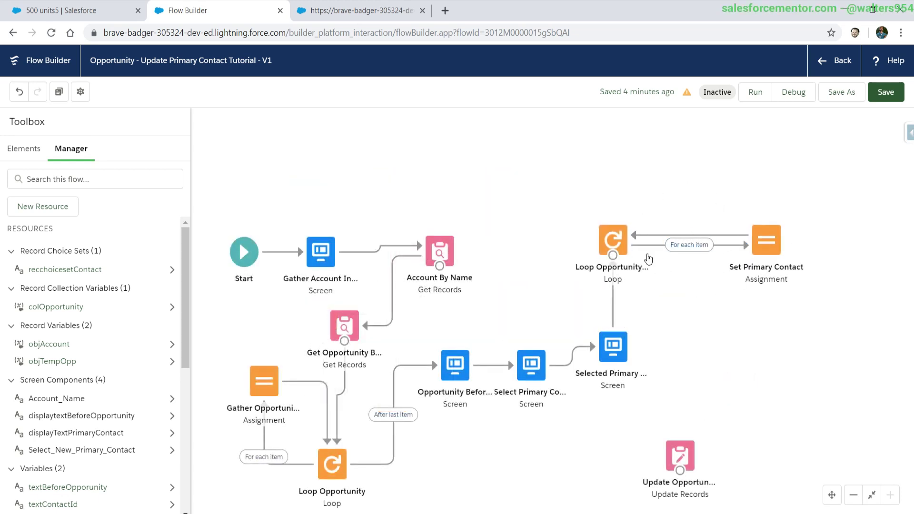
left_click(765, 253)
double_click(765, 253)
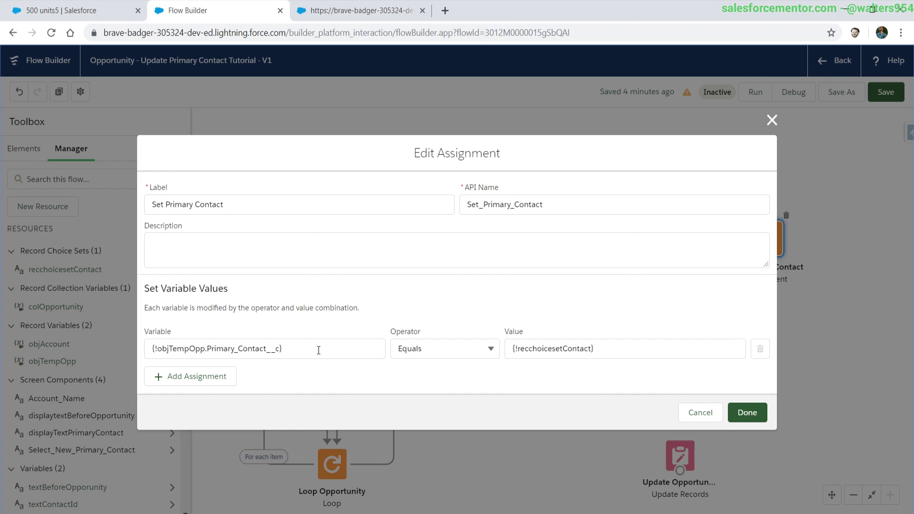
left_click(747, 413)
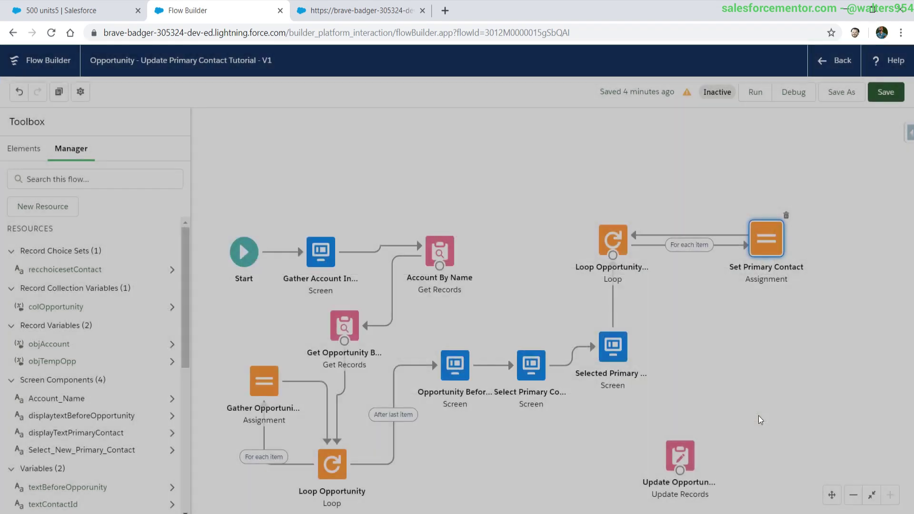
Connect the loop's After Last Item path to Update Opportunity and save the flow
left_click_drag(701, 450, 798, 379)
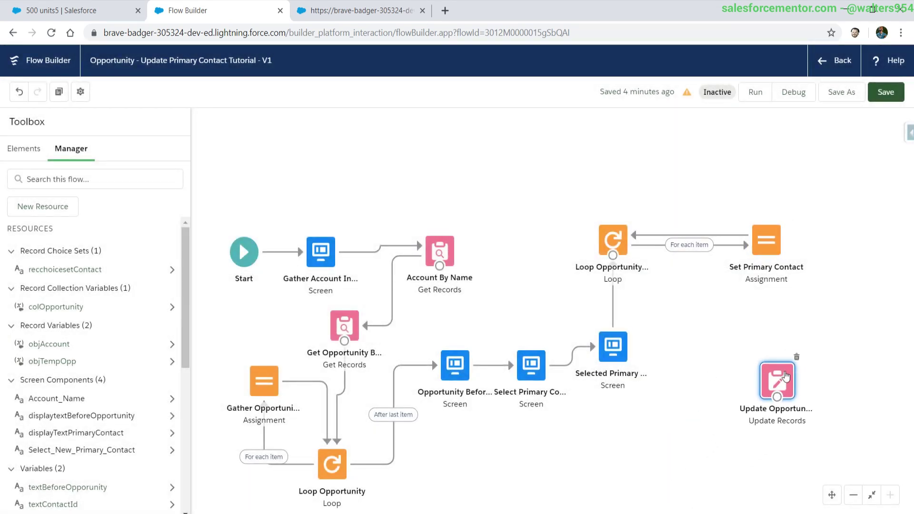
left_click_drag(614, 261, 760, 384)
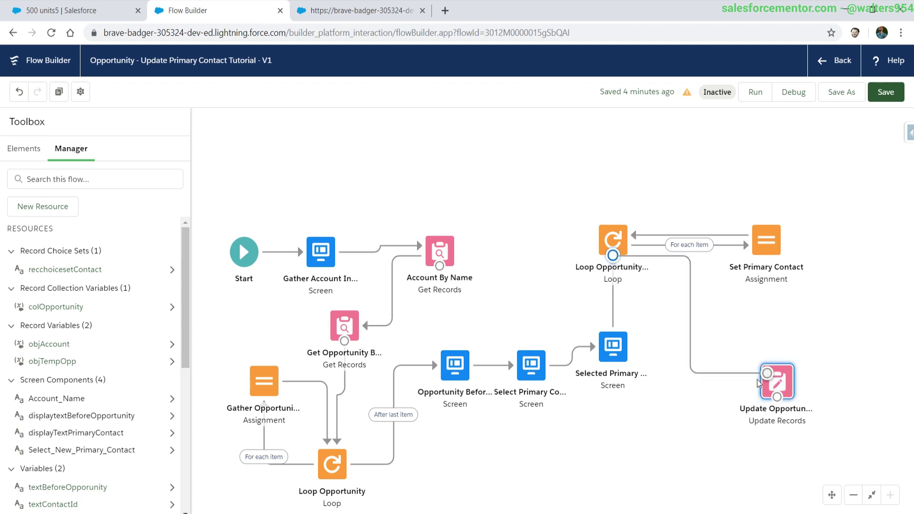
key("ctrl+s")
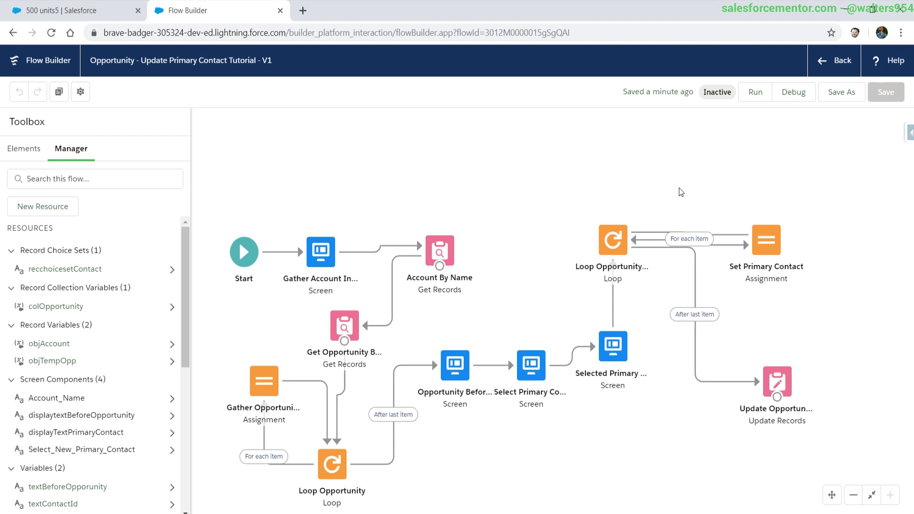
Place a new assignment labelled 'Update Opportunity List' on the canvas
left_click(24, 149)
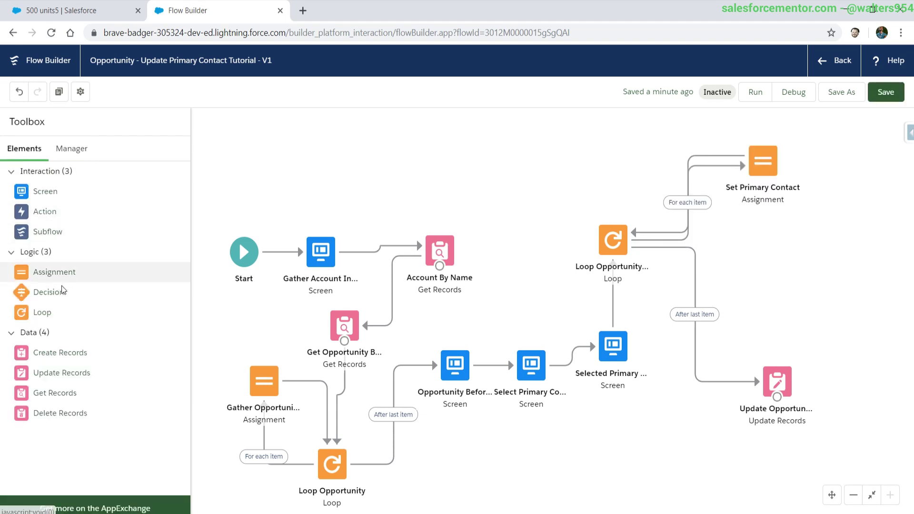
left_click_drag(55, 274, 757, 234)
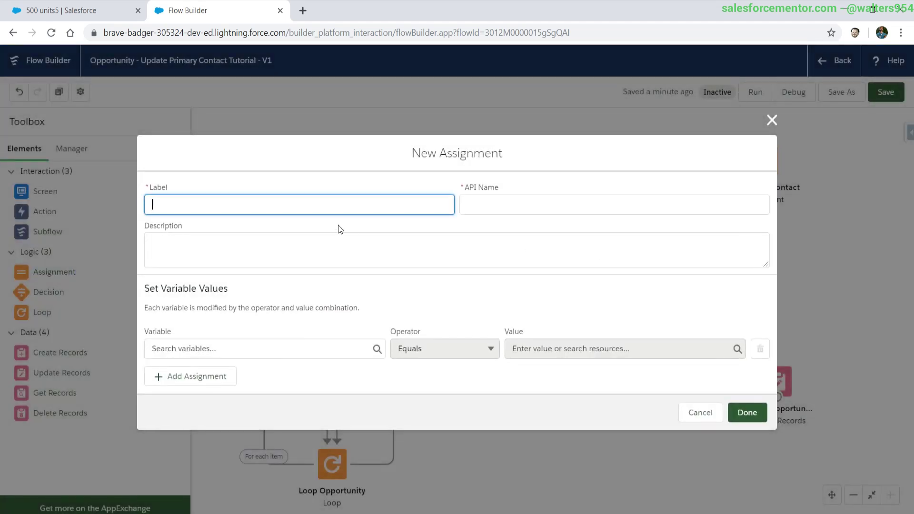
type("Update Opportunity List")
left_click(358, 251)
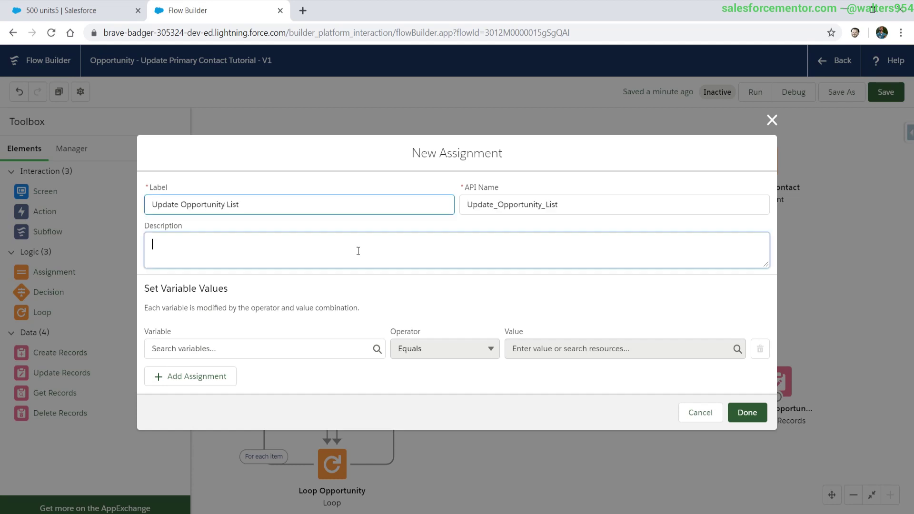
Create a new variable colUpdateOpportunity as a collection of Opportunity records
left_click(228, 348)
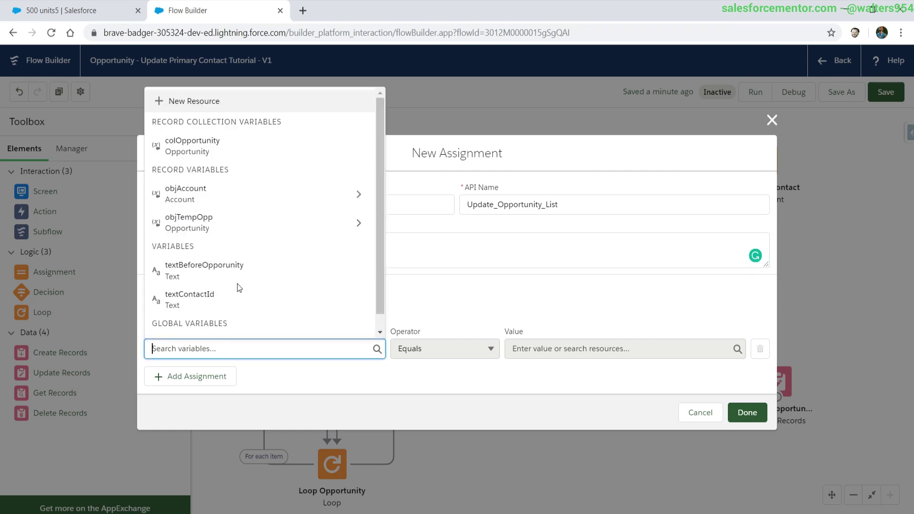
left_click(213, 101)
left_click(209, 240)
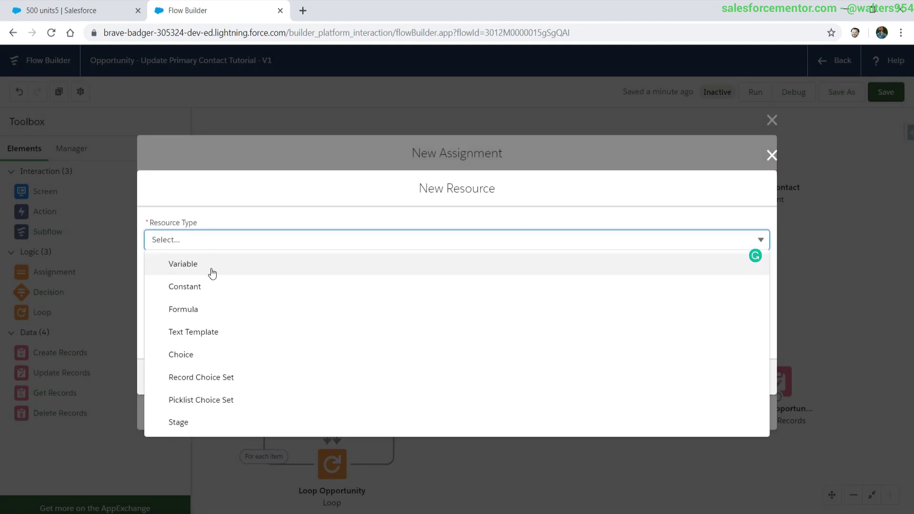
left_click(201, 267)
left_click(191, 265)
type("colUpdateO")
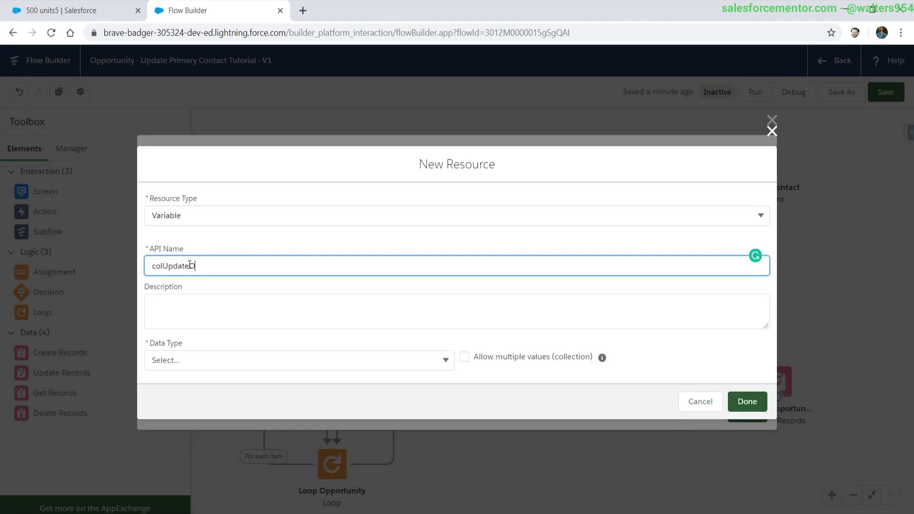
type("pportunity")
left_click(458, 361)
left_click(464, 360)
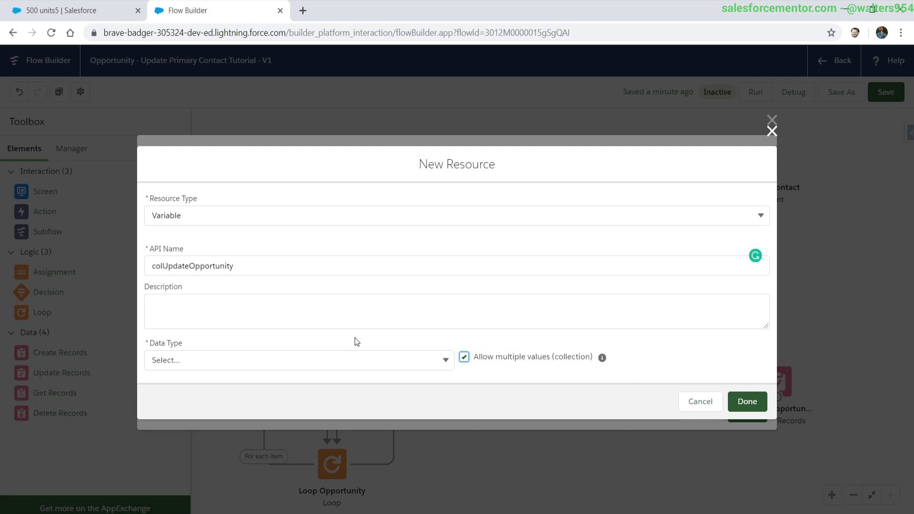
left_click(300, 365)
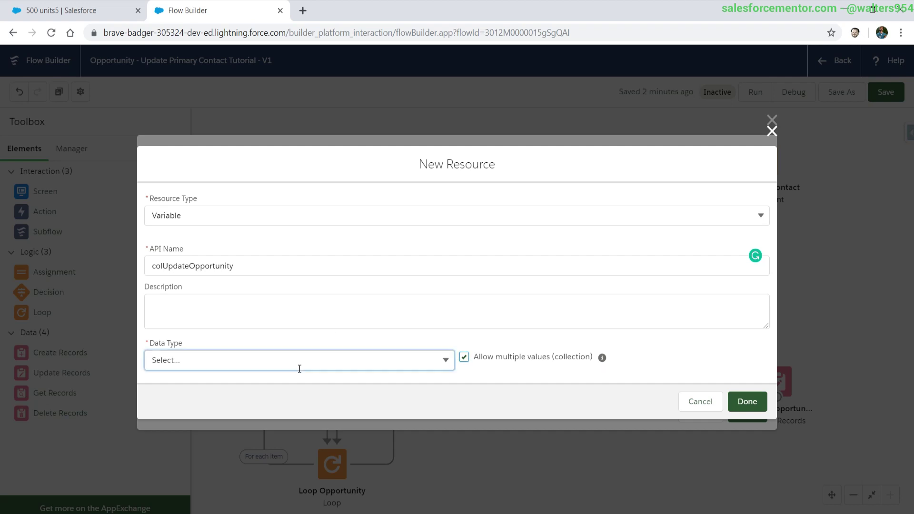
left_click(262, 154)
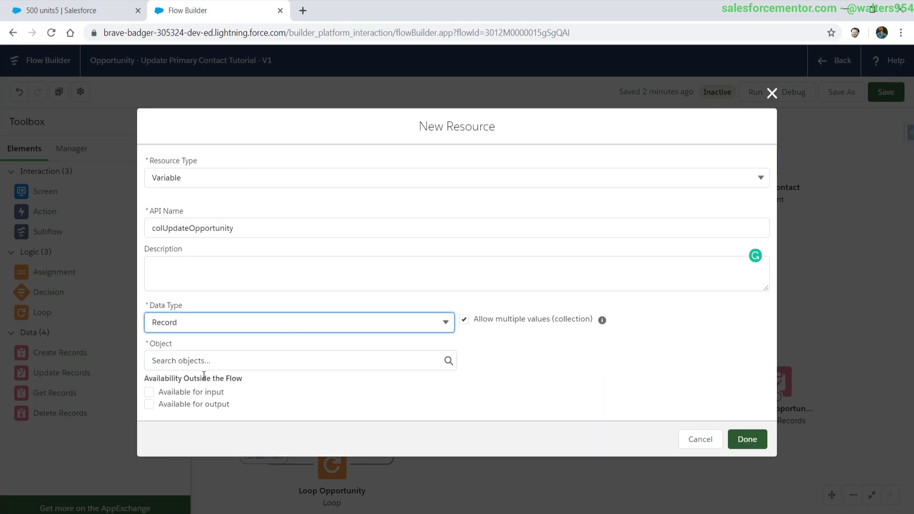
left_click(193, 355)
type("opp")
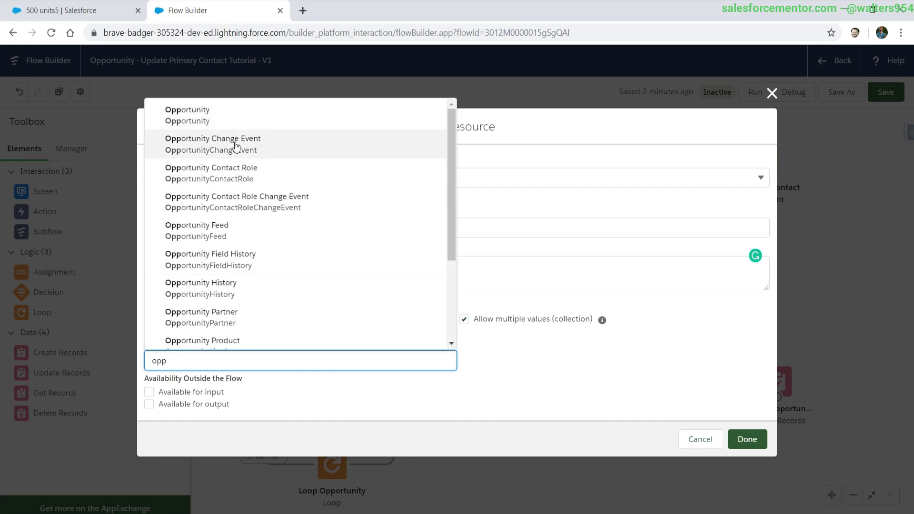
left_click(246, 122)
left_click(747, 439)
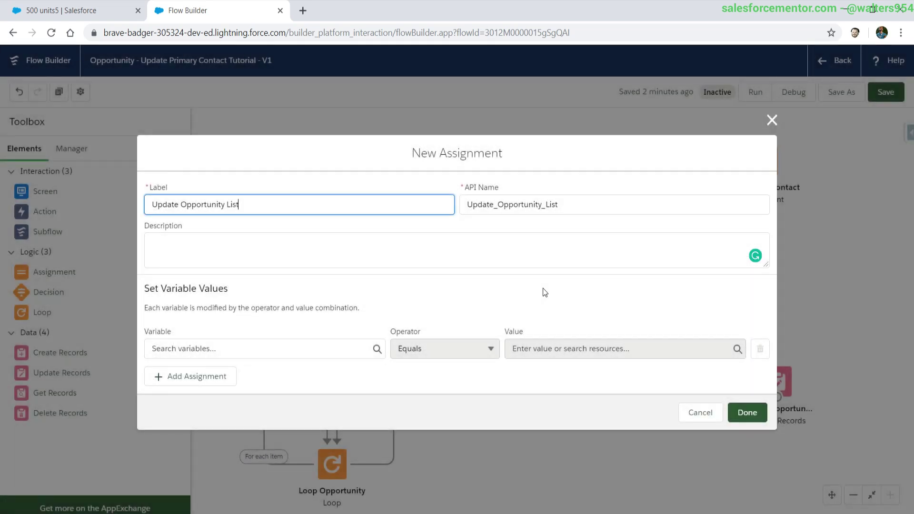
Set colUpdateOpportunity Add objTempOpp and finish the assignment
left_click(297, 345)
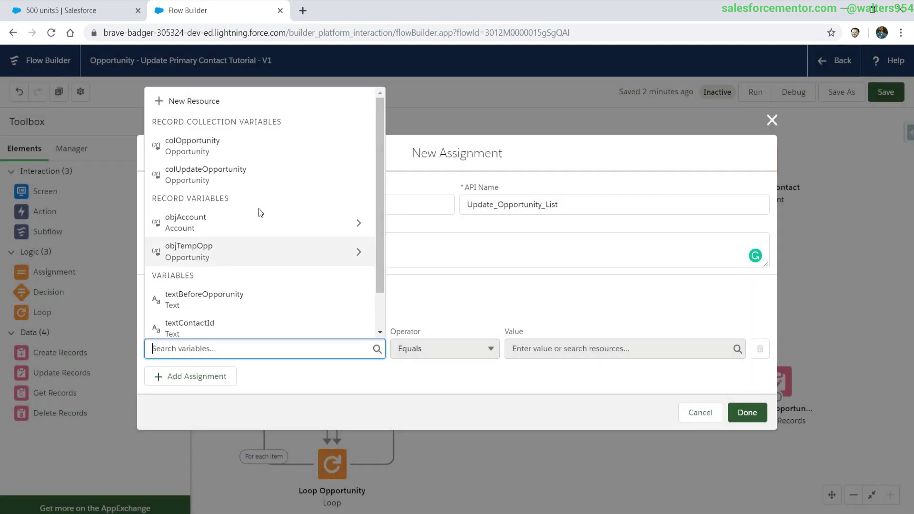
left_click(248, 183)
left_click(476, 356)
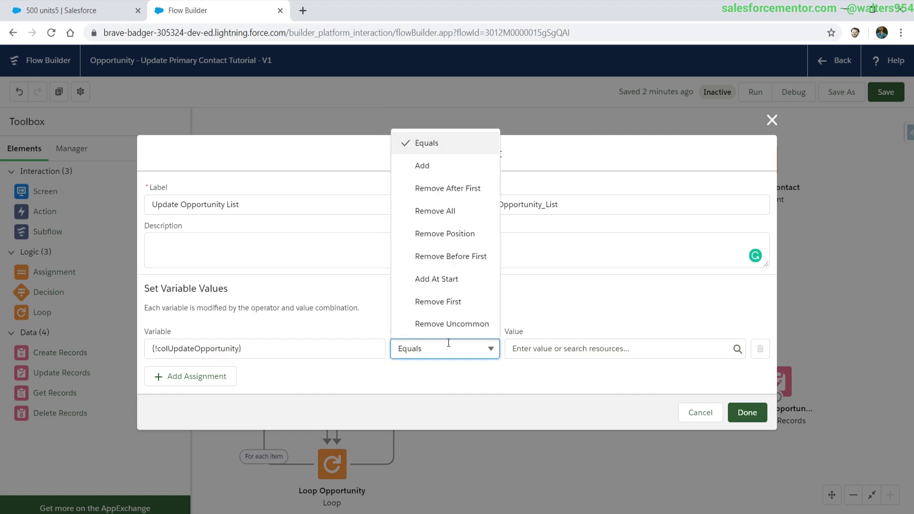
left_click(443, 167)
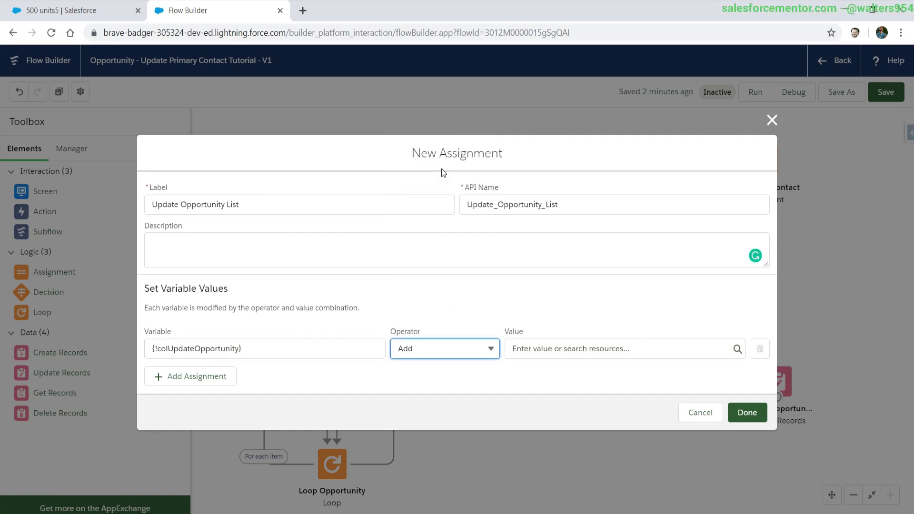
key("Tab")
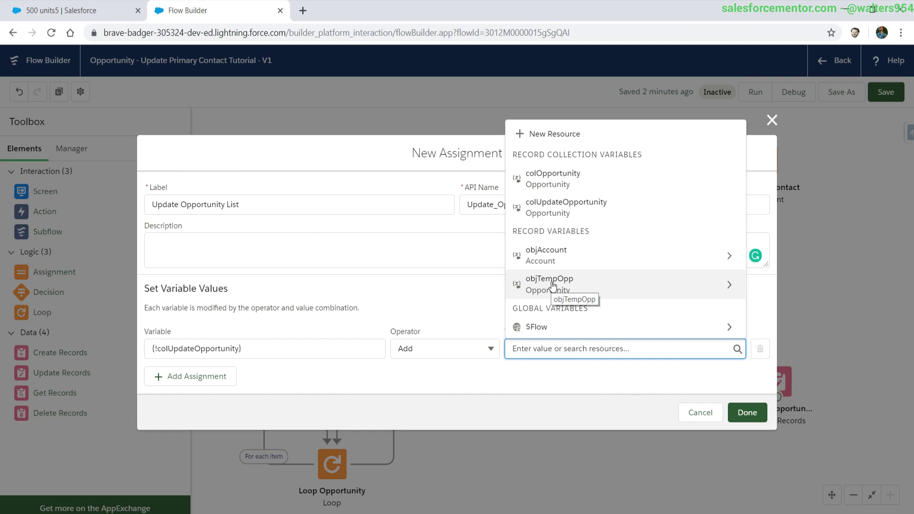
left_click(552, 286)
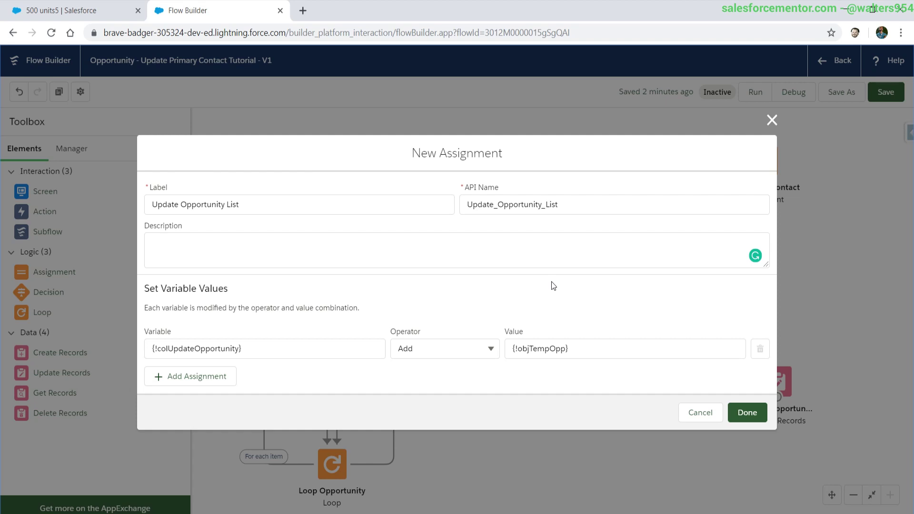
left_click(747, 413)
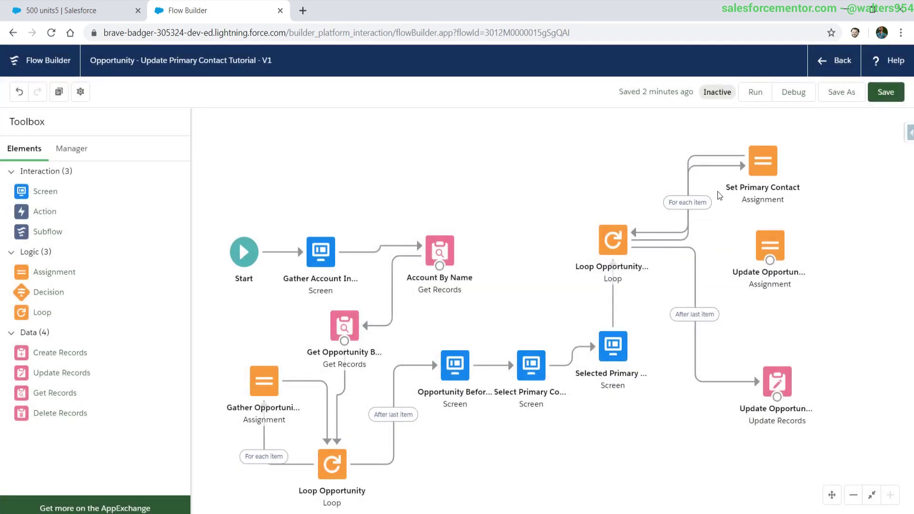
Rewire the loop: each item to Set Primary Contact, then Update Opportunity List, then back to the loop
left_click(696, 161)
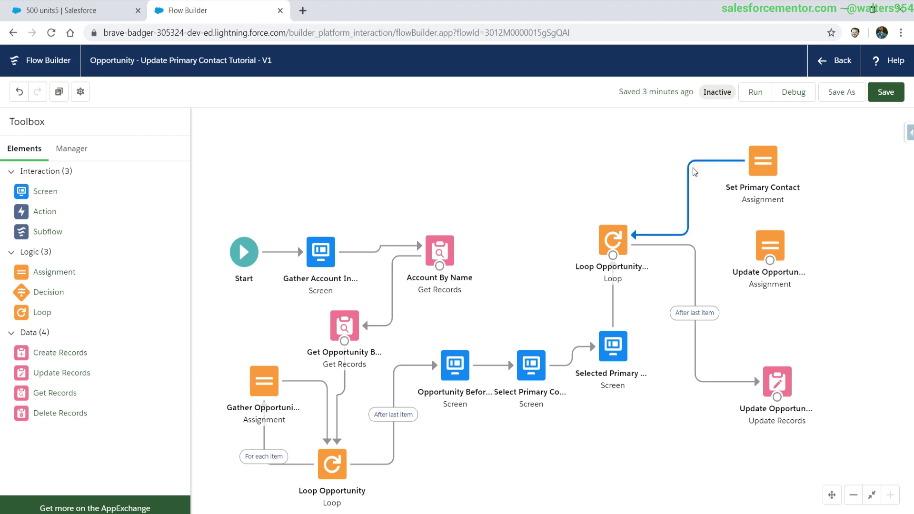
key("Delete")
left_click_drag(617, 260, 762, 164)
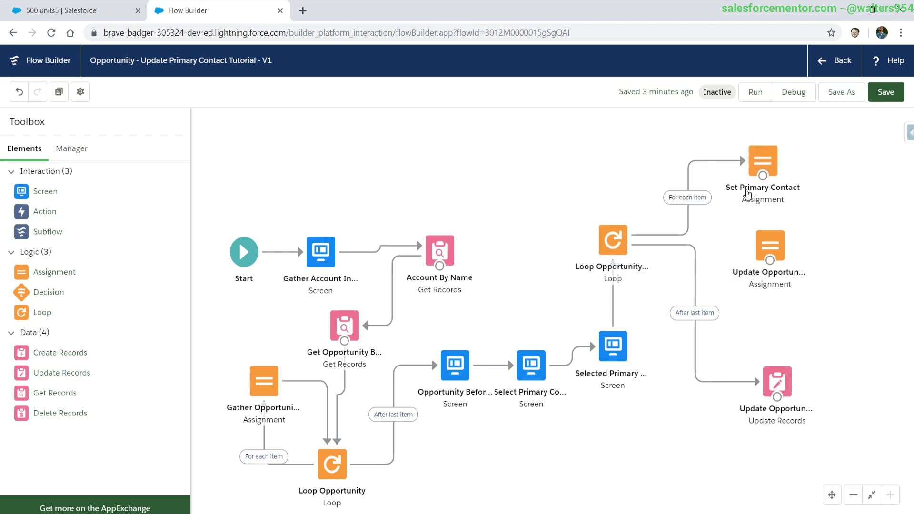
left_click_drag(770, 260, 613, 241)
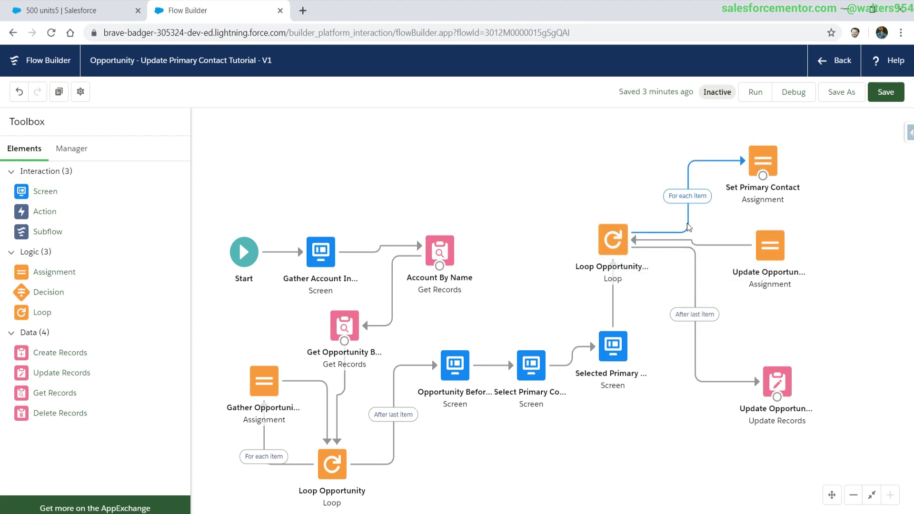
left_click_drag(766, 162, 792, 222)
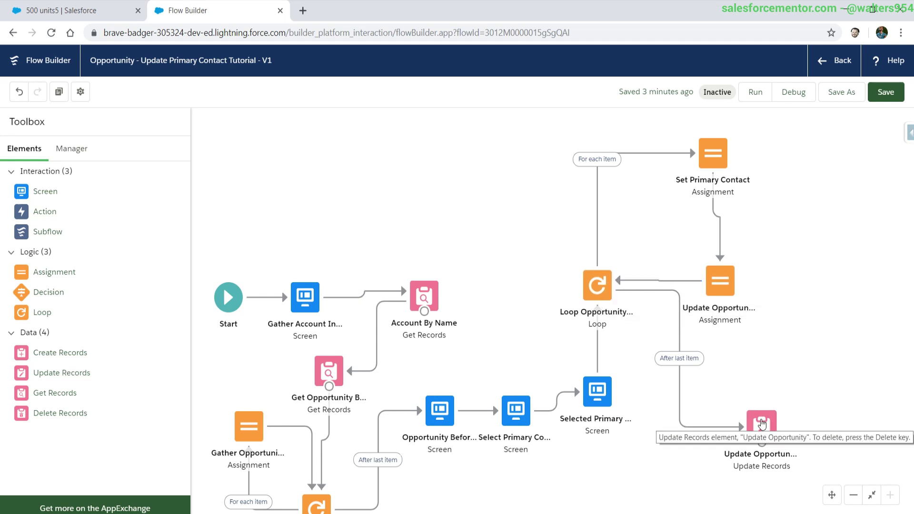
Change Update Opportunity's records from colOpportunity to colUpdateOpportunity and save the flow
double_click(762, 423)
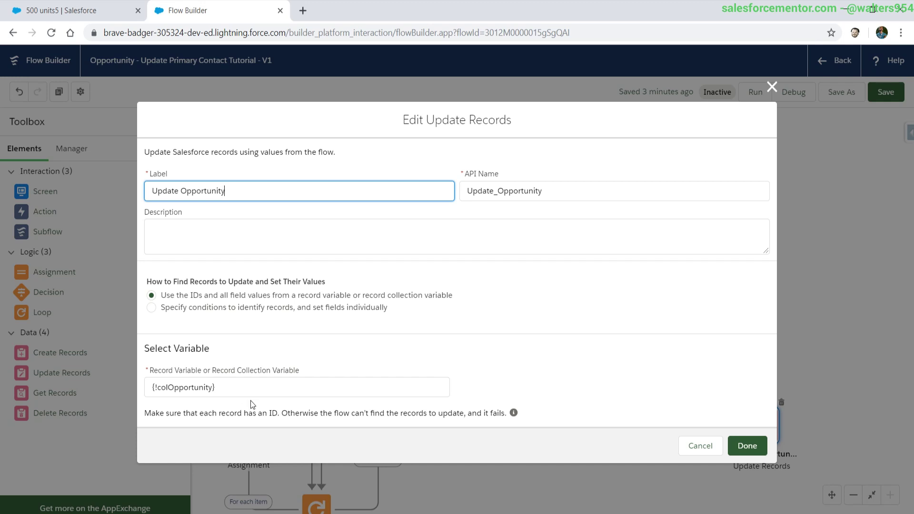
left_click(251, 385)
key("ctrl+a")
key("BackSpace")
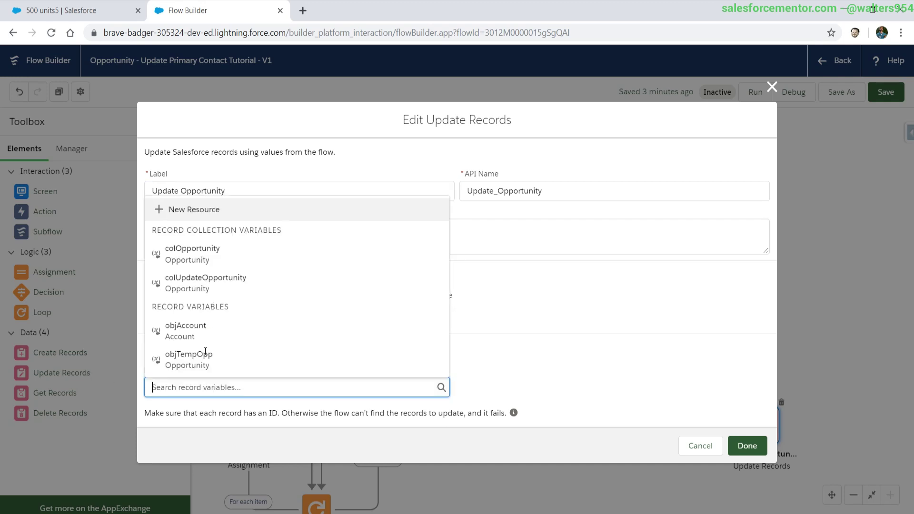
left_click(200, 285)
left_click(752, 447)
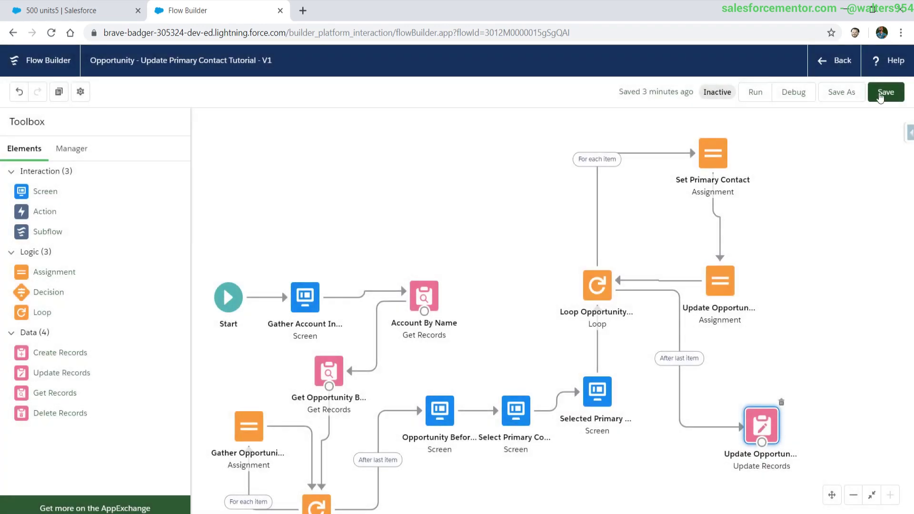
left_click(885, 92)
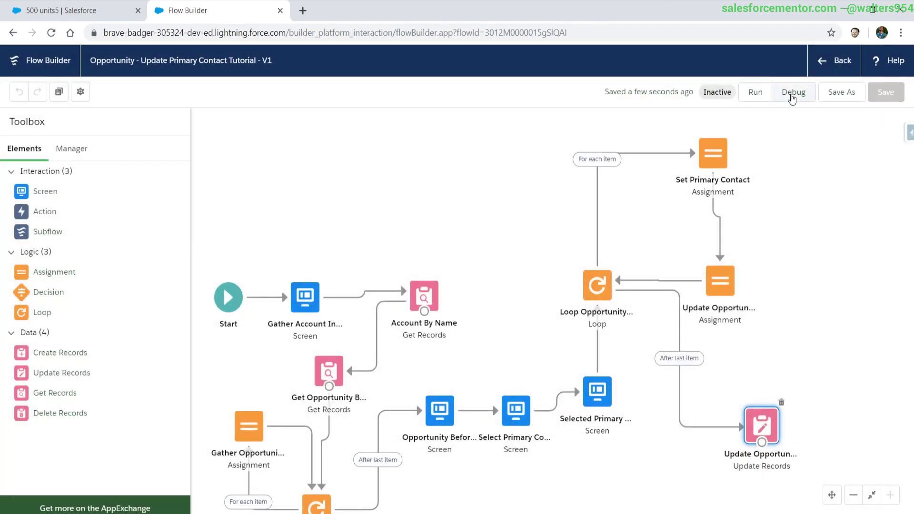
Debug-run the flow with Acme Corporation and review the Big Deal opportunity's contact ID
left_click(793, 92)
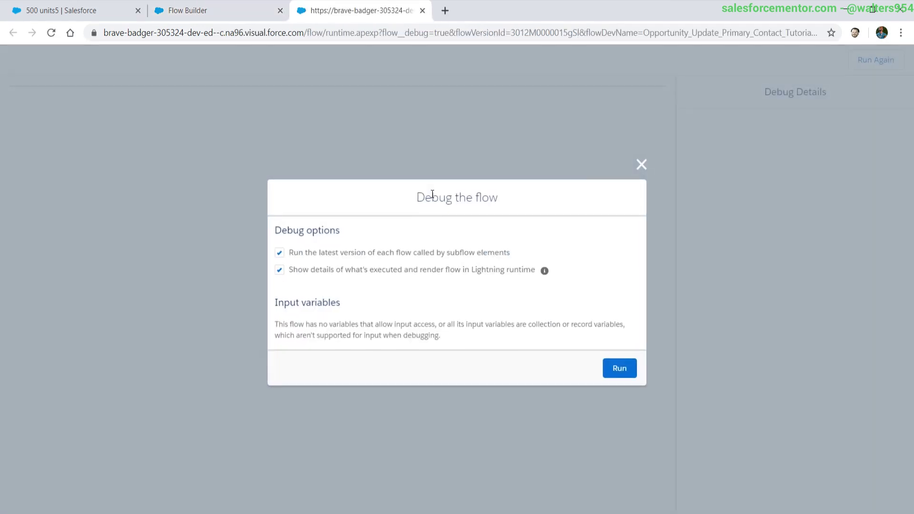
left_click(618, 361)
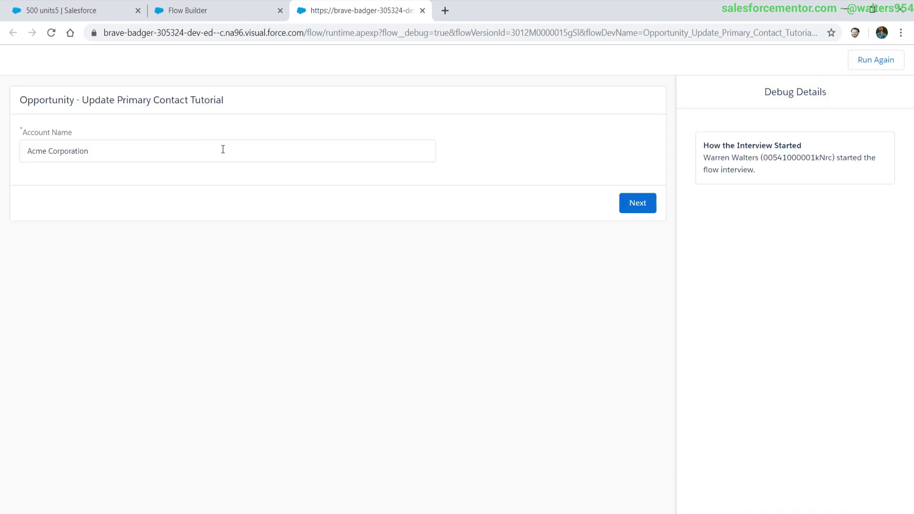
left_click(624, 205)
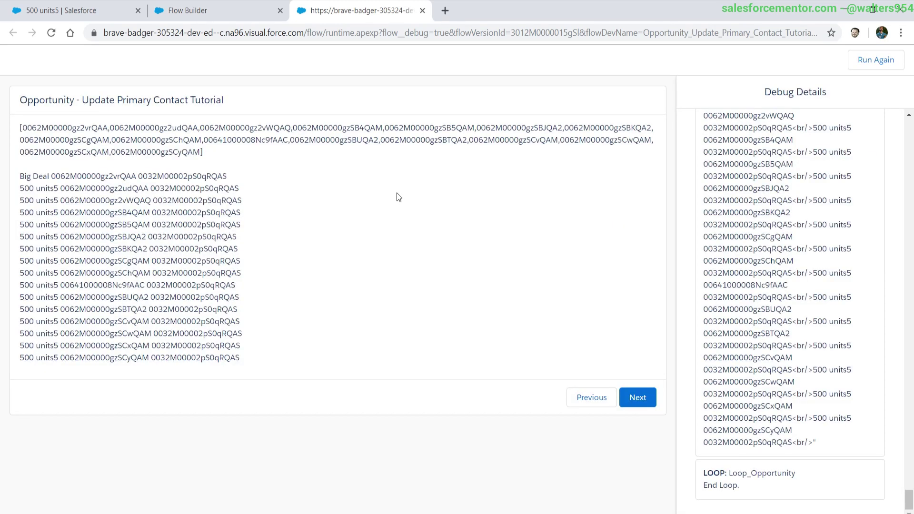
double_click(147, 177)
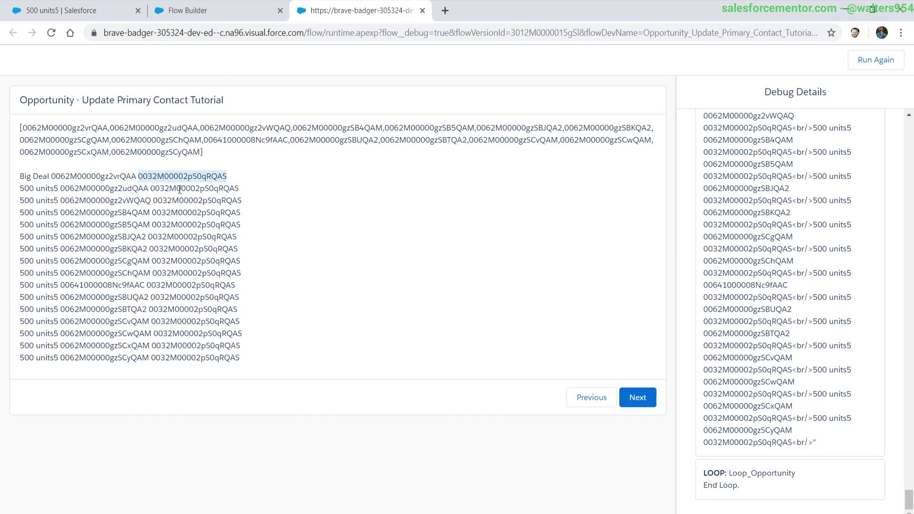
left_click(636, 398)
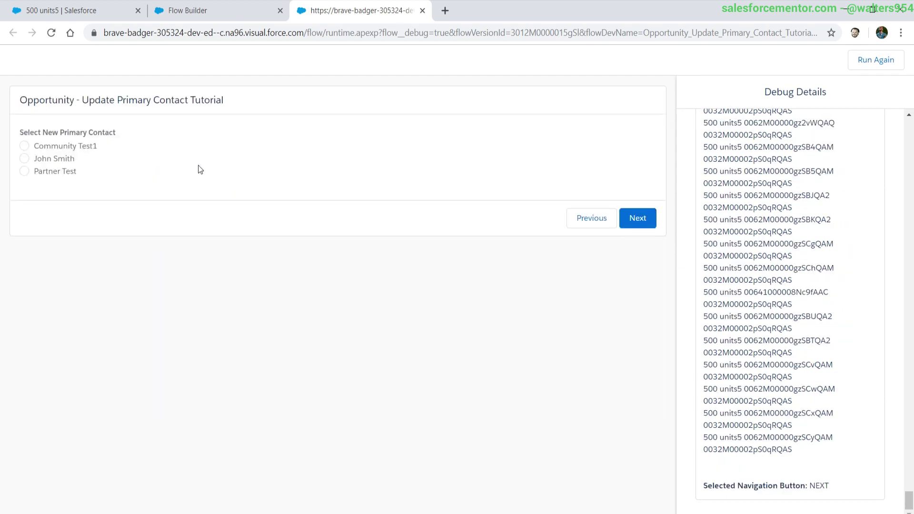
Pick the new primary contact, finish the interview, and review the bulk update in the debug log
left_click(58, 157)
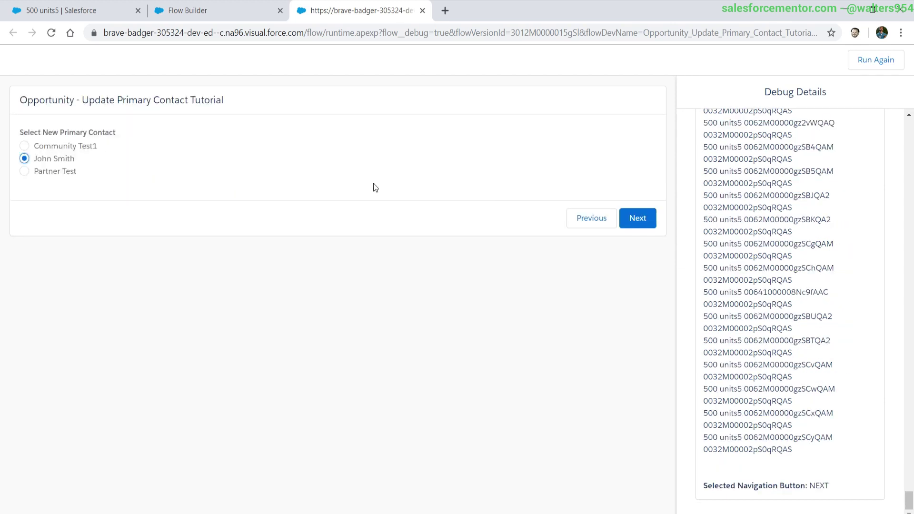
left_click(633, 222)
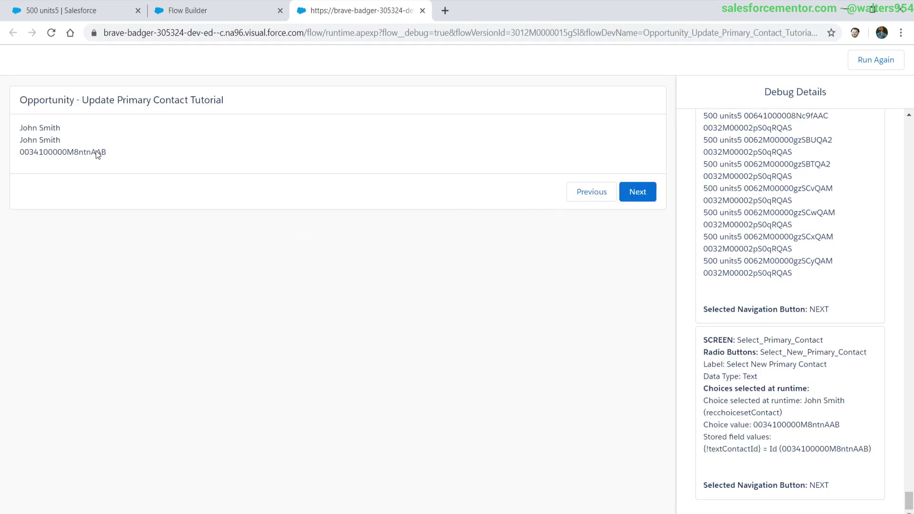
left_click(638, 192)
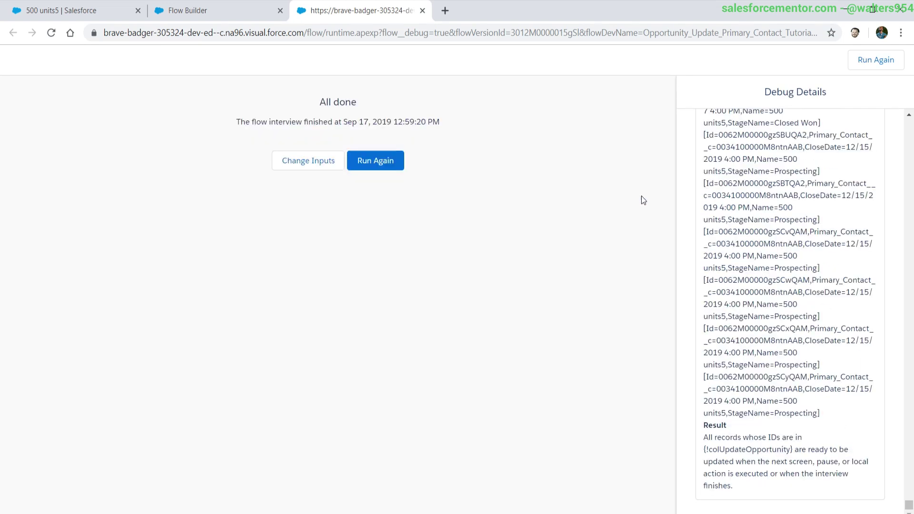
scroll(738, 379, "up", 5)
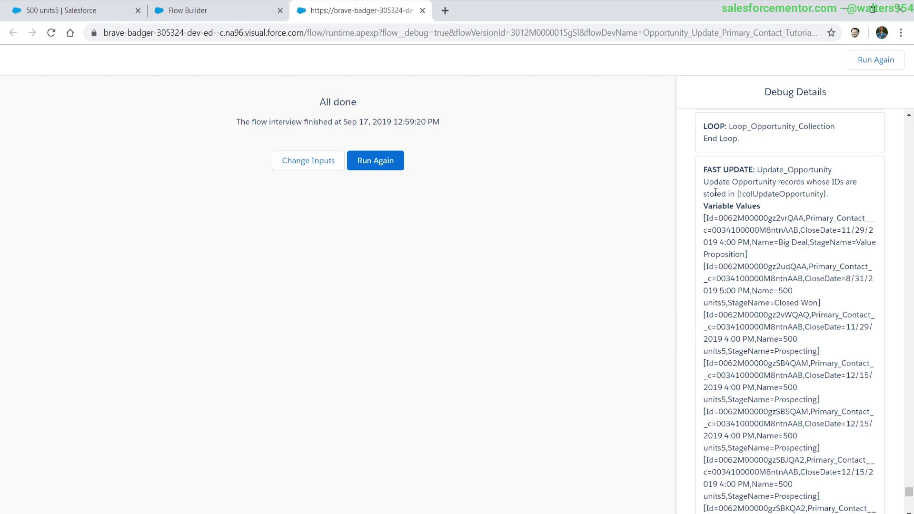
scroll(716, 195, "down", 5)
scroll(770, 425, "up", 5)
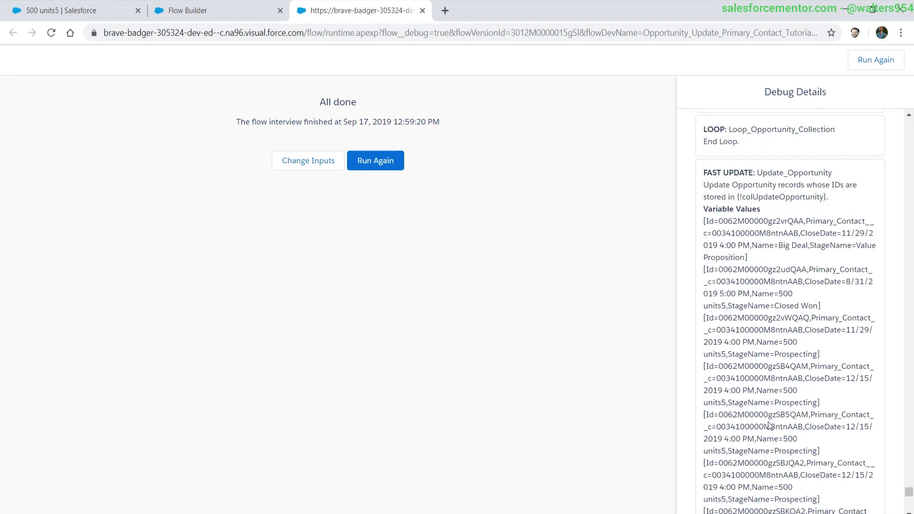
scroll(769, 425, "down", 5)
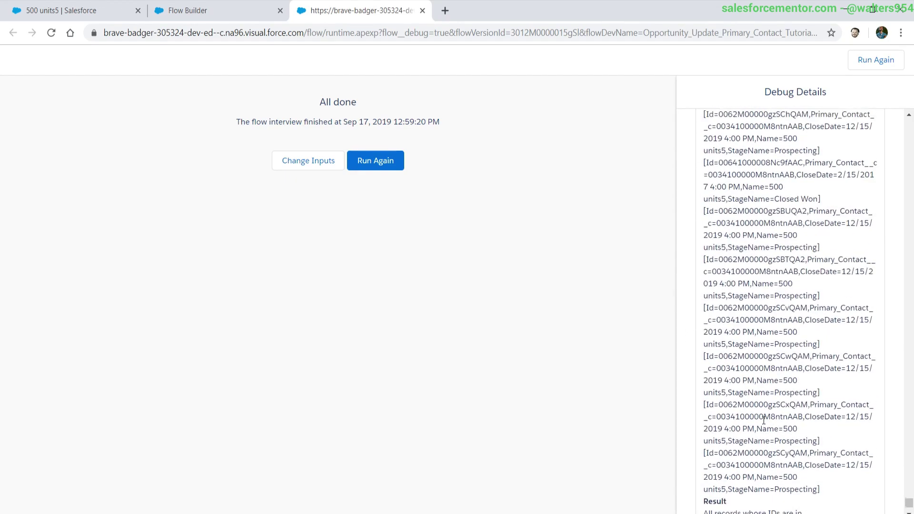
Reload the 500 units5 opportunity, check its updated Primary Contact field, and go back to the flow
left_click(63, 9)
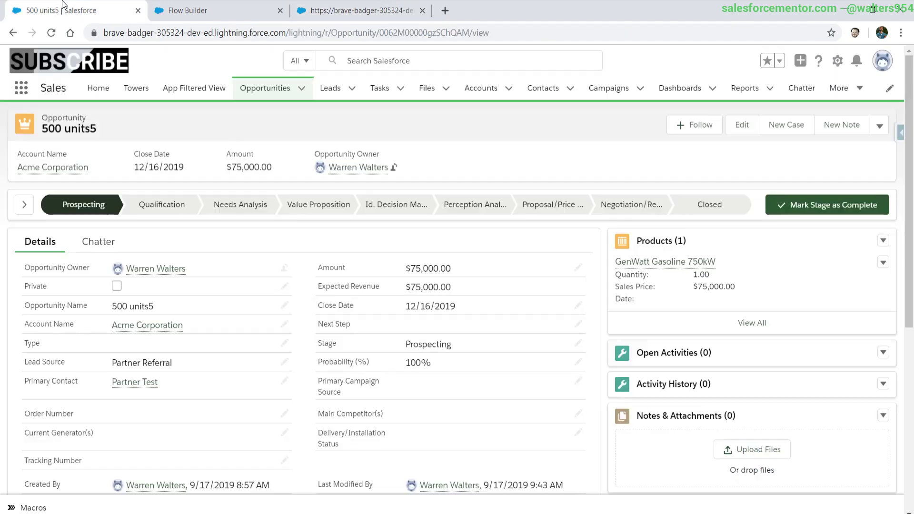
left_click(51, 34)
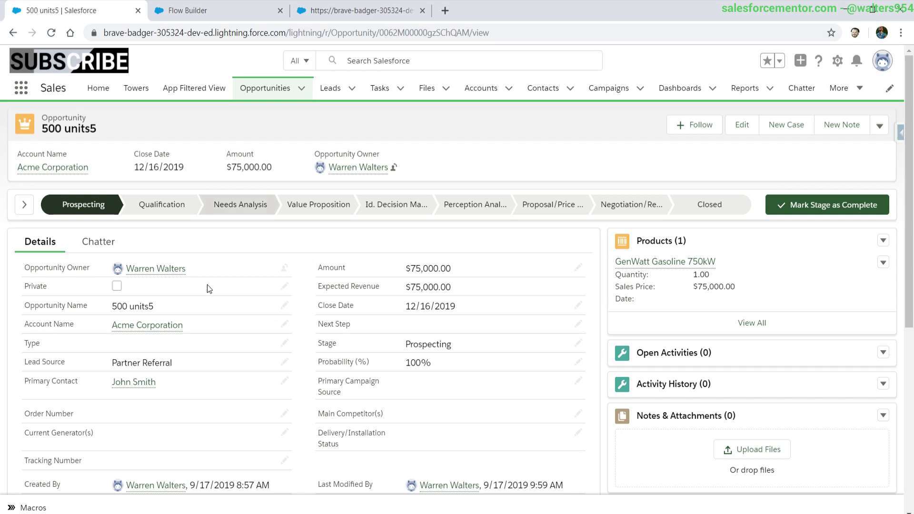
left_click_drag(28, 381, 81, 385)
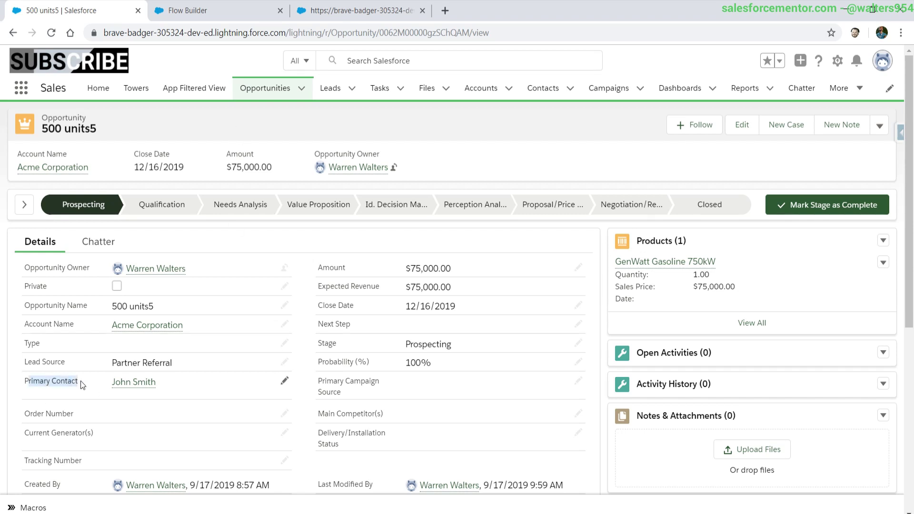
key("ctrl+Tab")
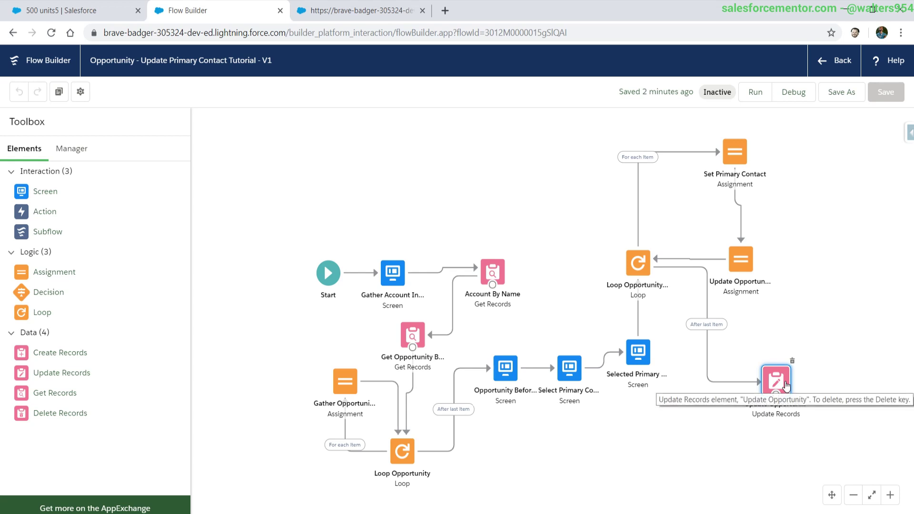
left_click(740, 258)
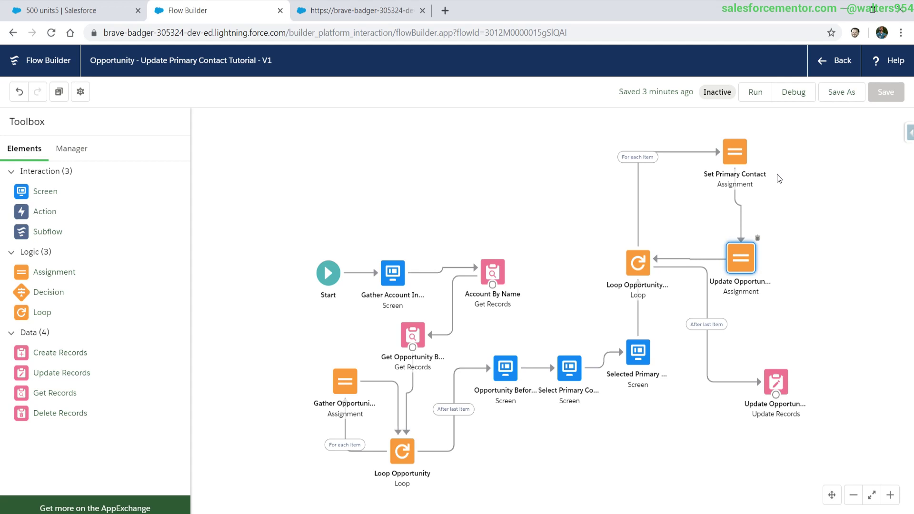
double_click(738, 259)
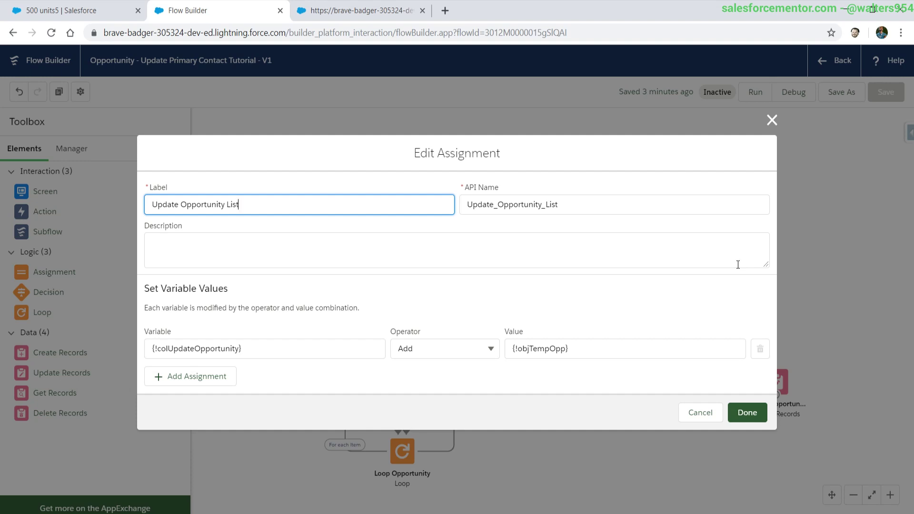
left_click(747, 412)
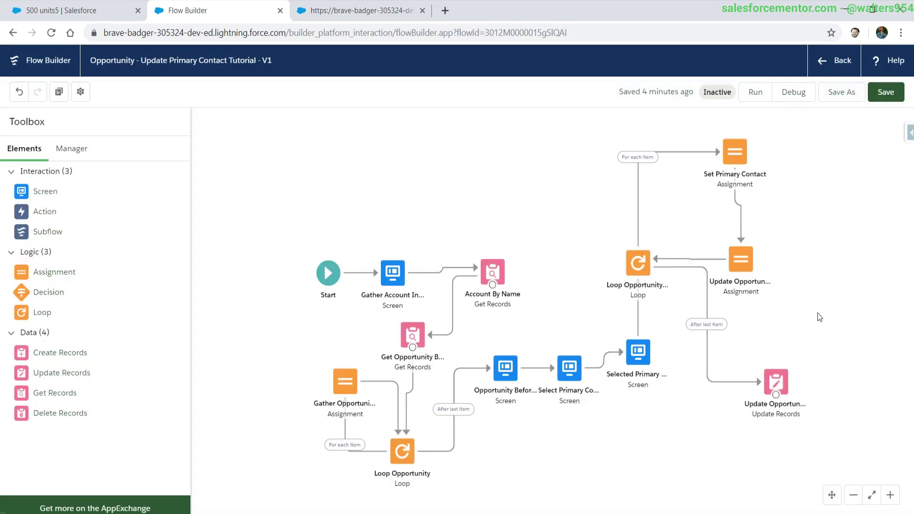